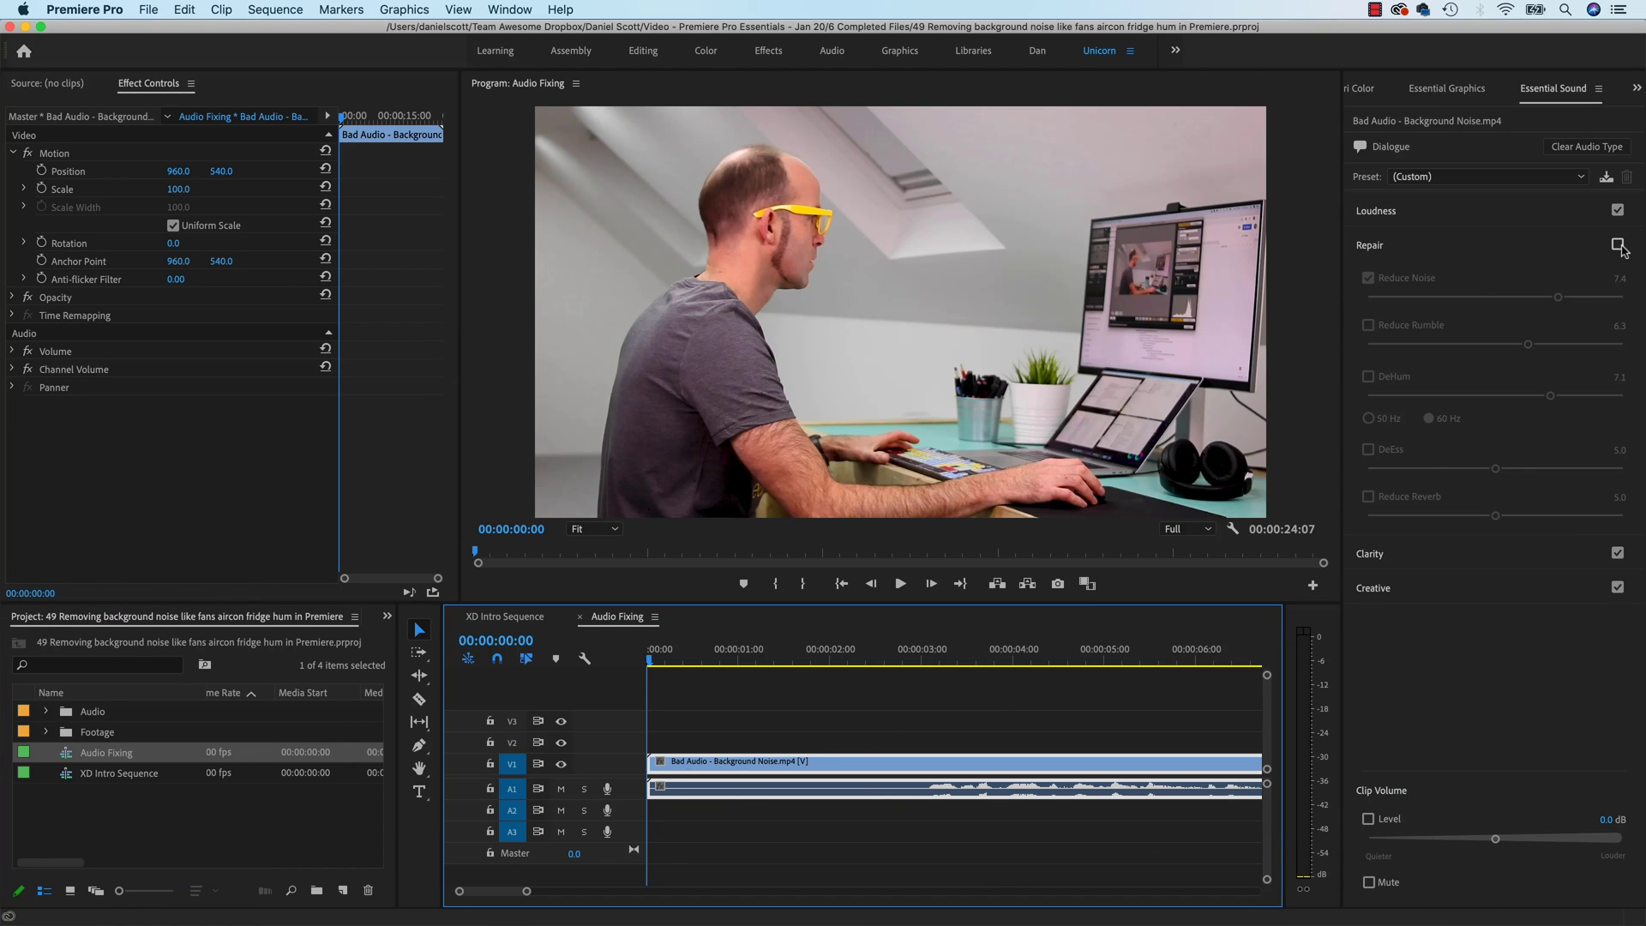
Play the sequence and toggle Repair off and on to compare, leaving Reduce Noise at 7.4
key("space")
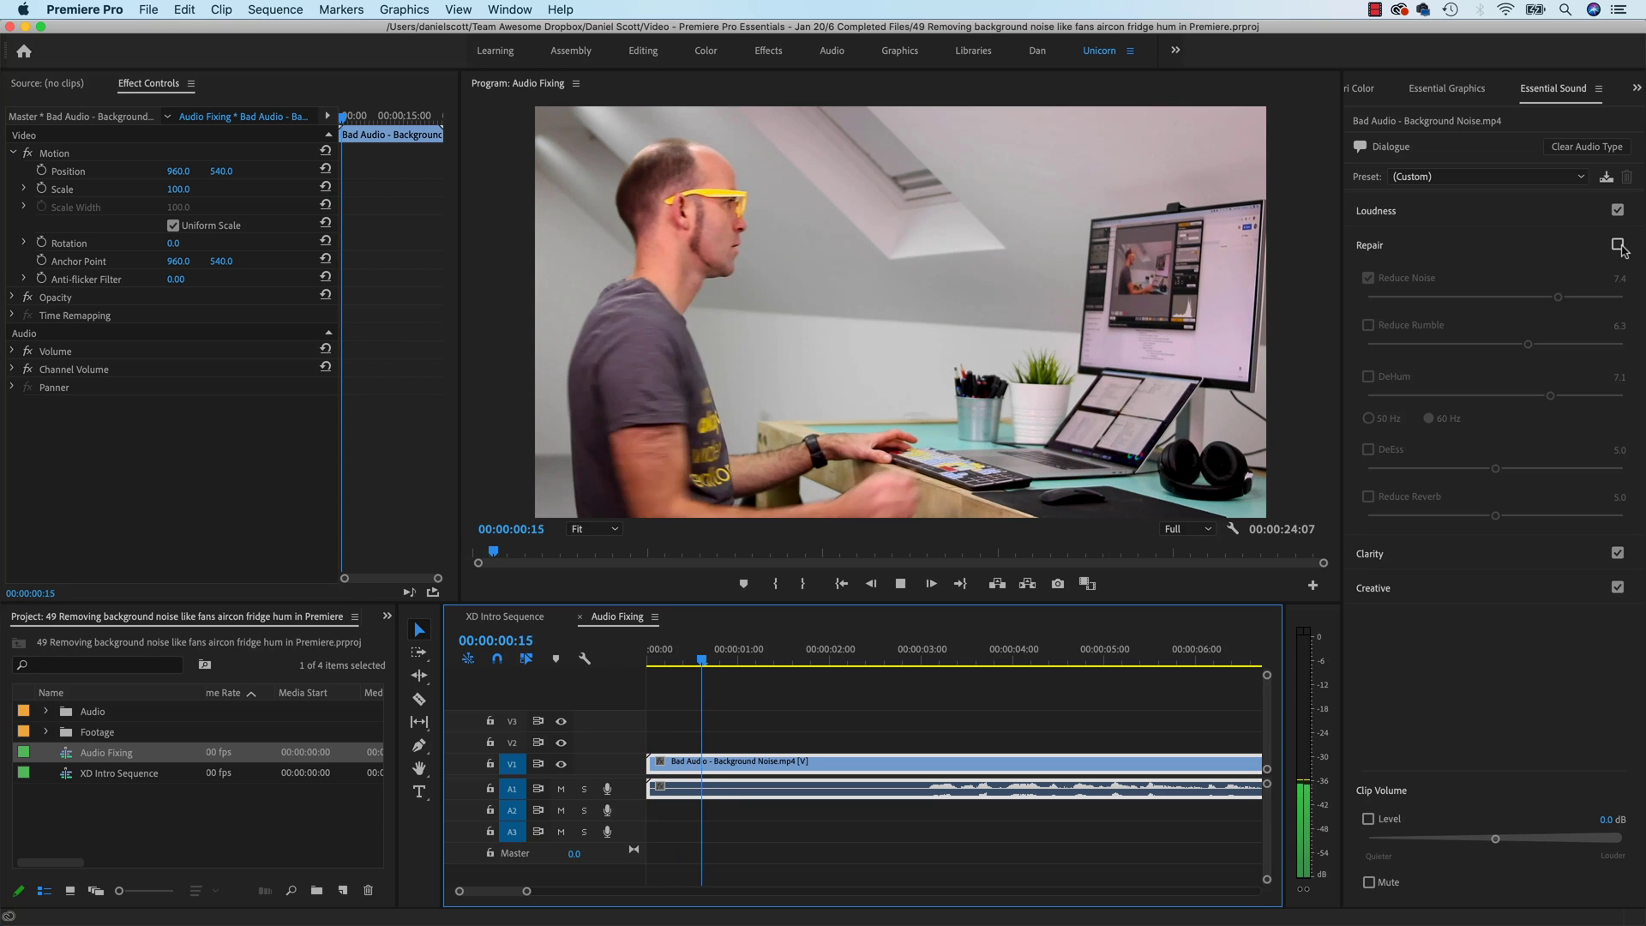
left_click(1618, 245)
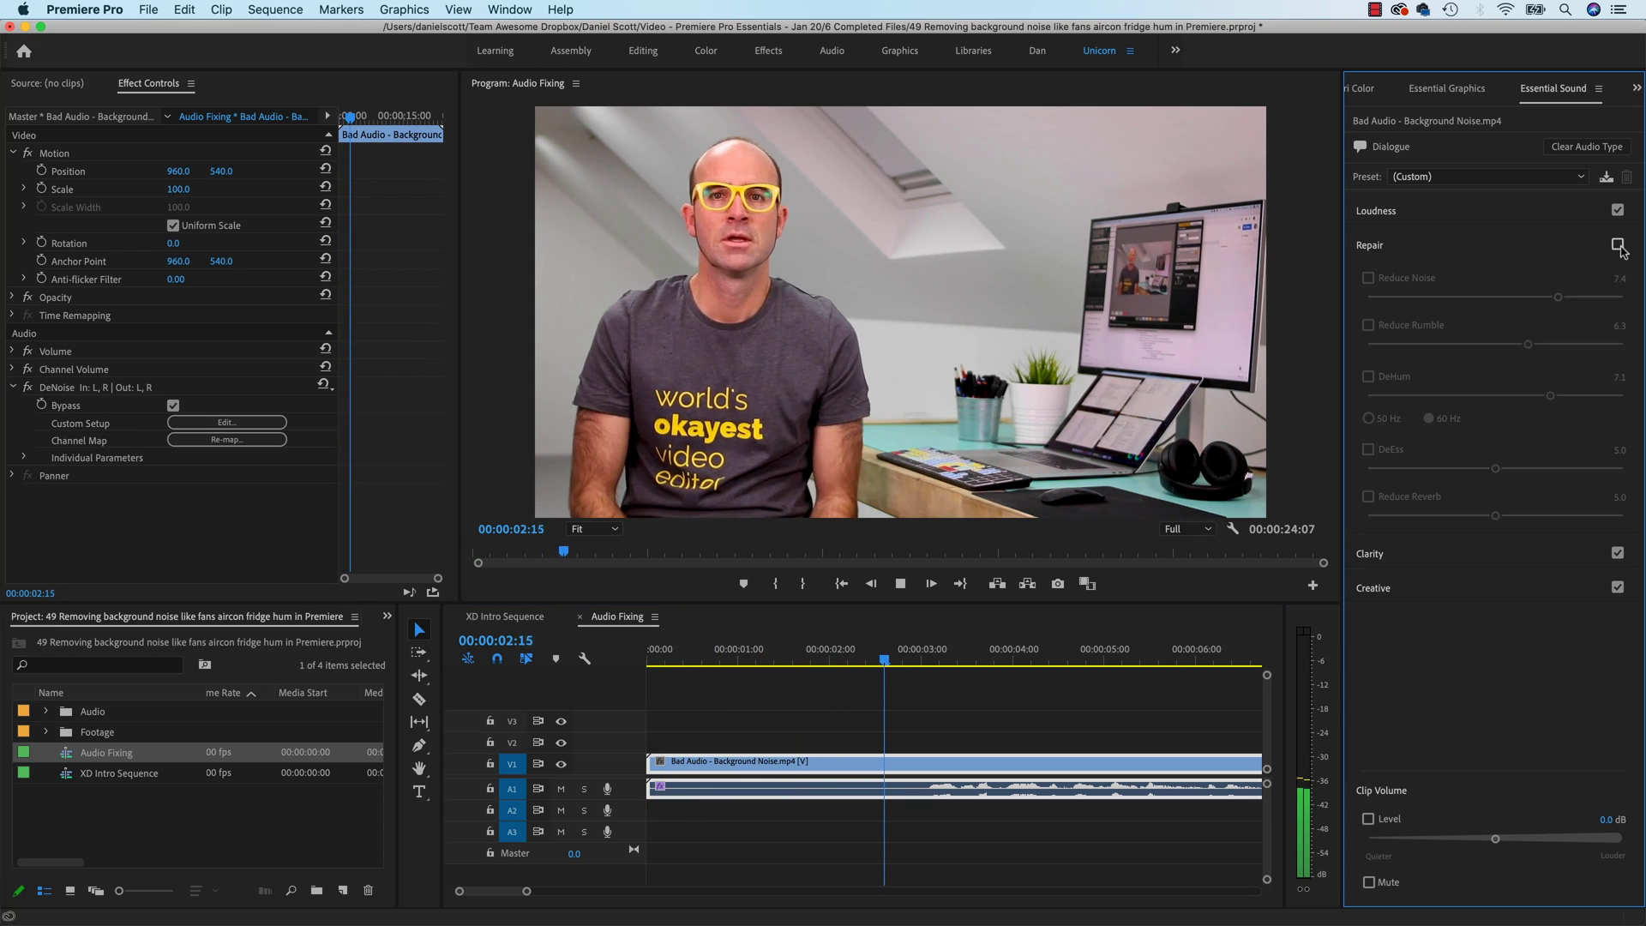
left_click(1618, 245)
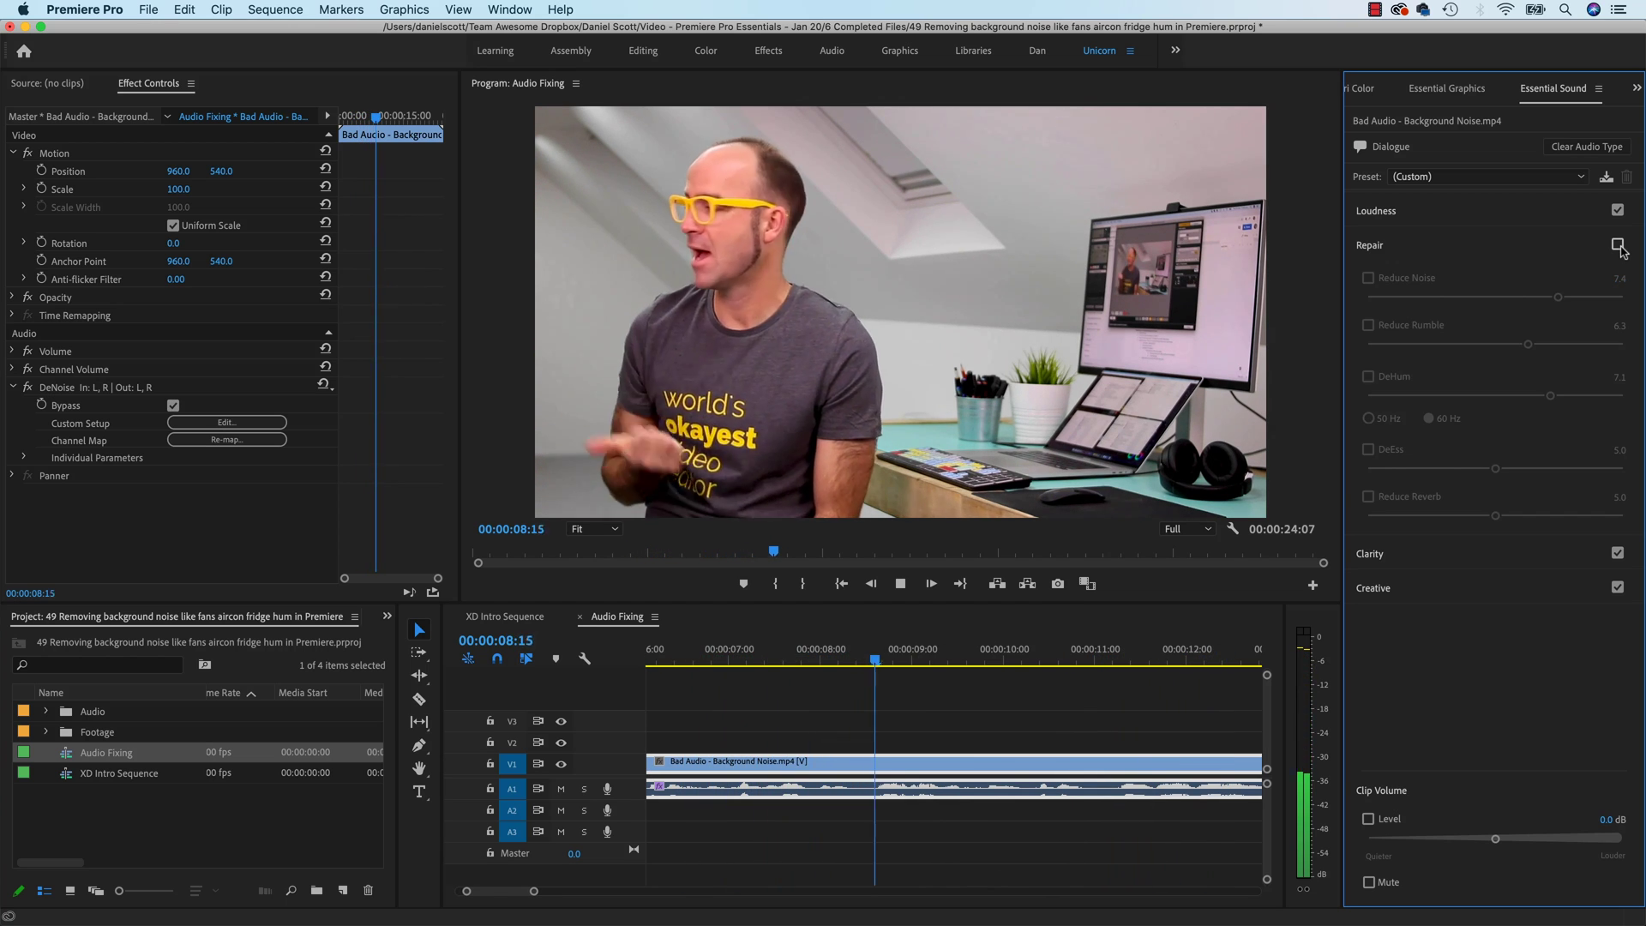
left_click(1617, 245)
key("space")
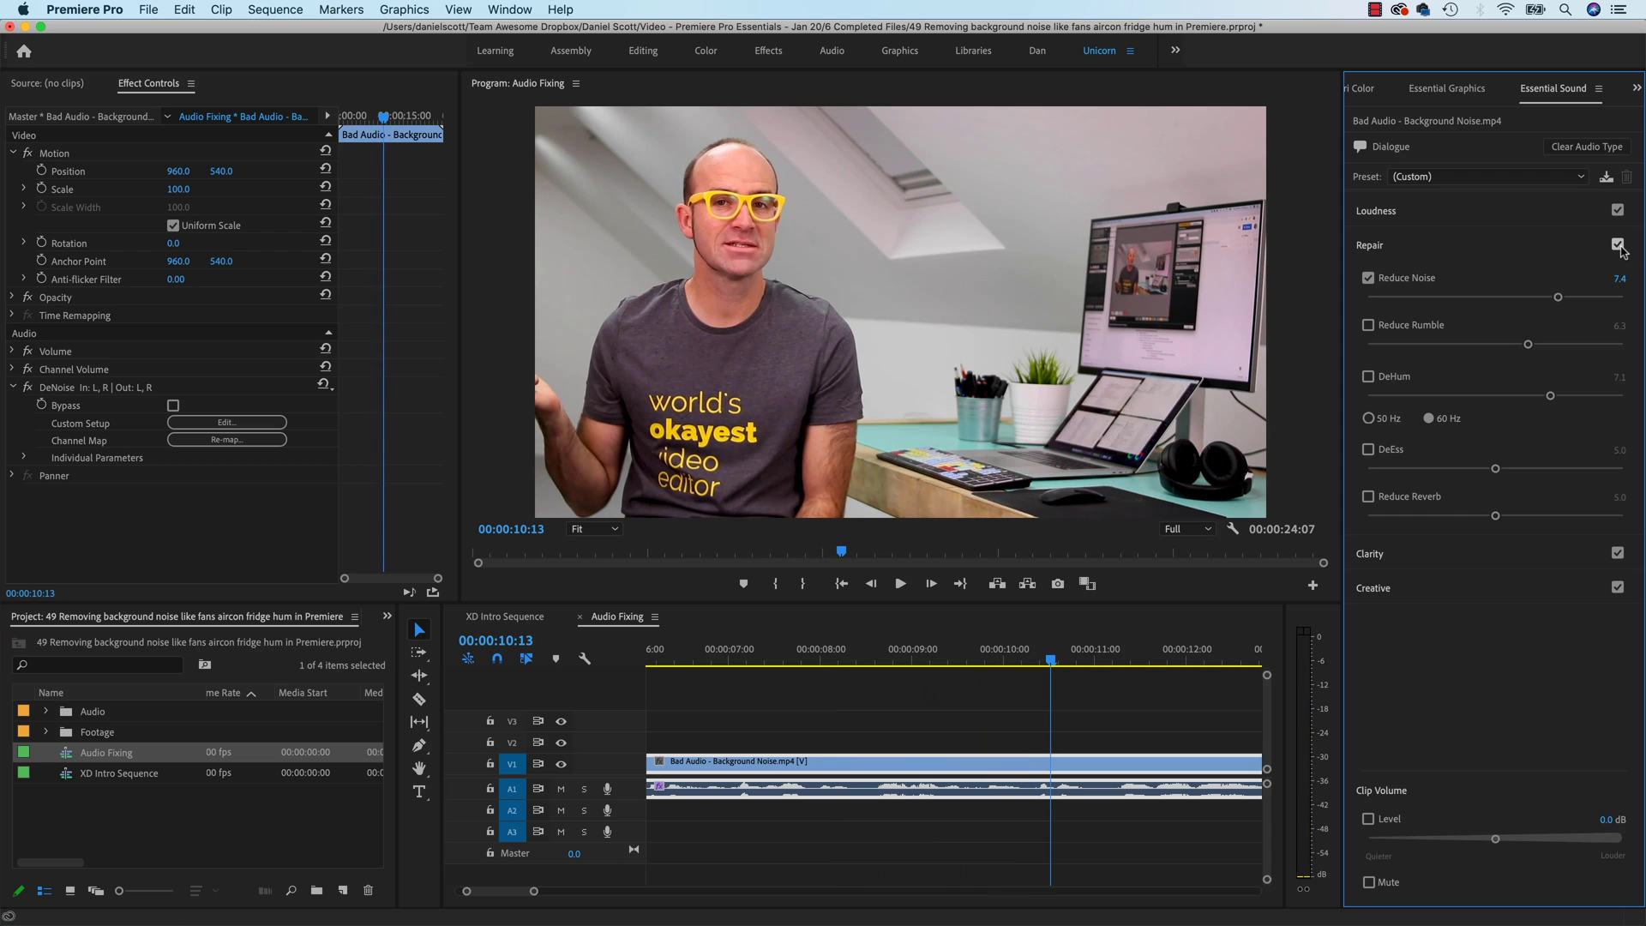
scroll(885, 739, "up", 1)
scroll(885, 739, "up", 6)
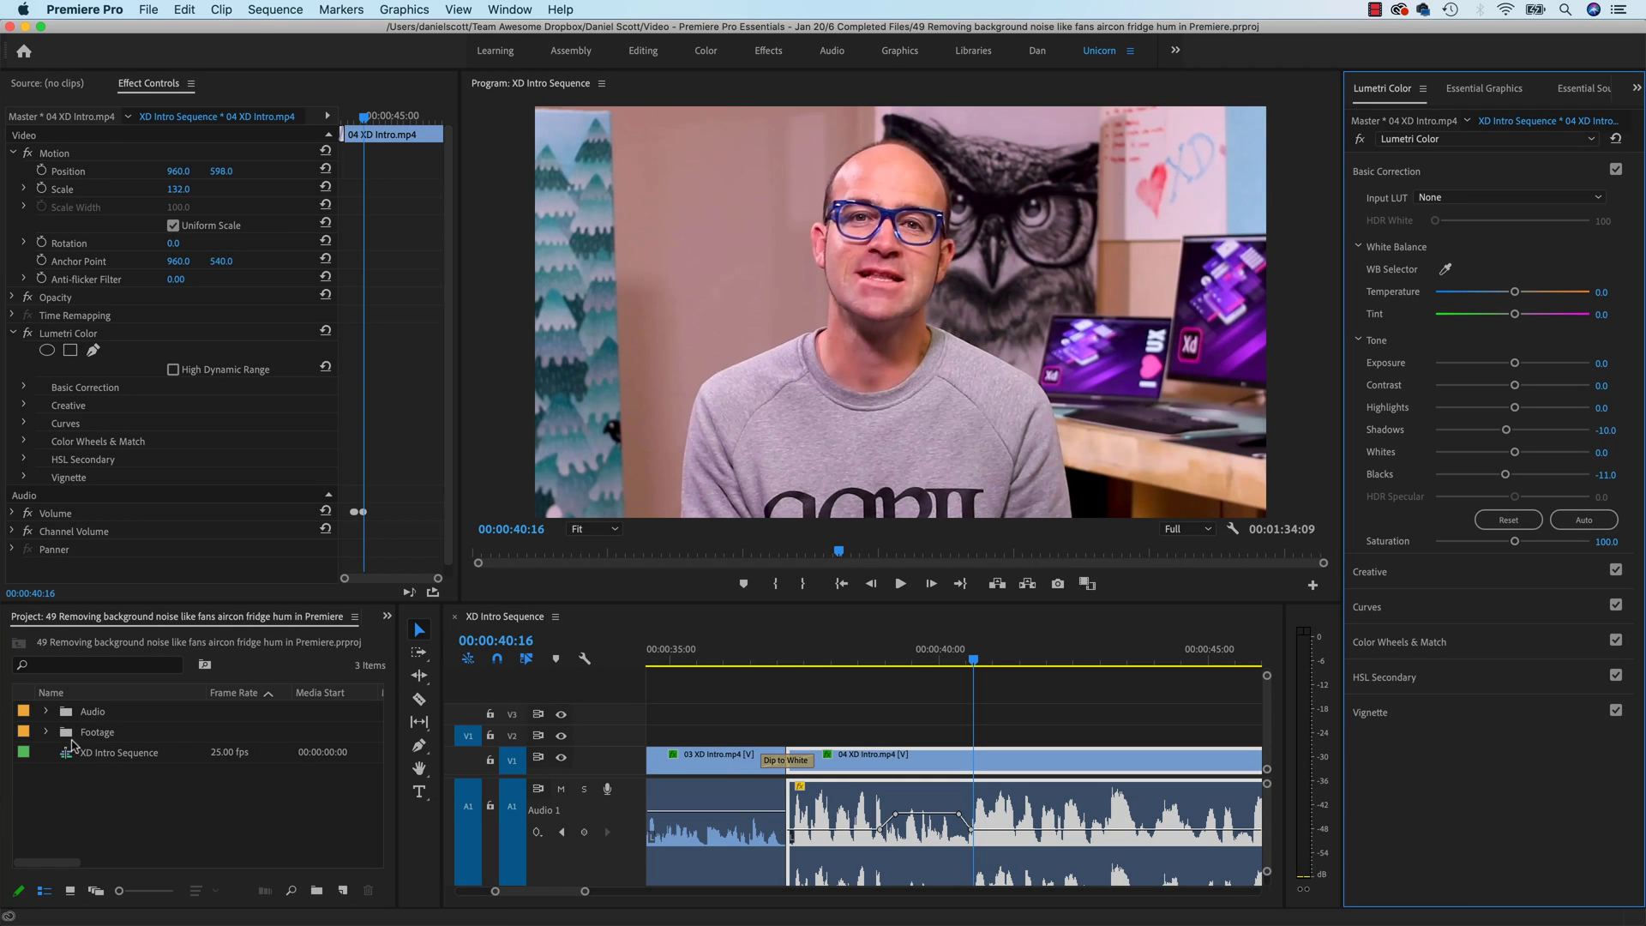
Browse the Footage bin, then open the Audio bin and select Bad Audio - Background Noise.mp4
left_click(47, 733)
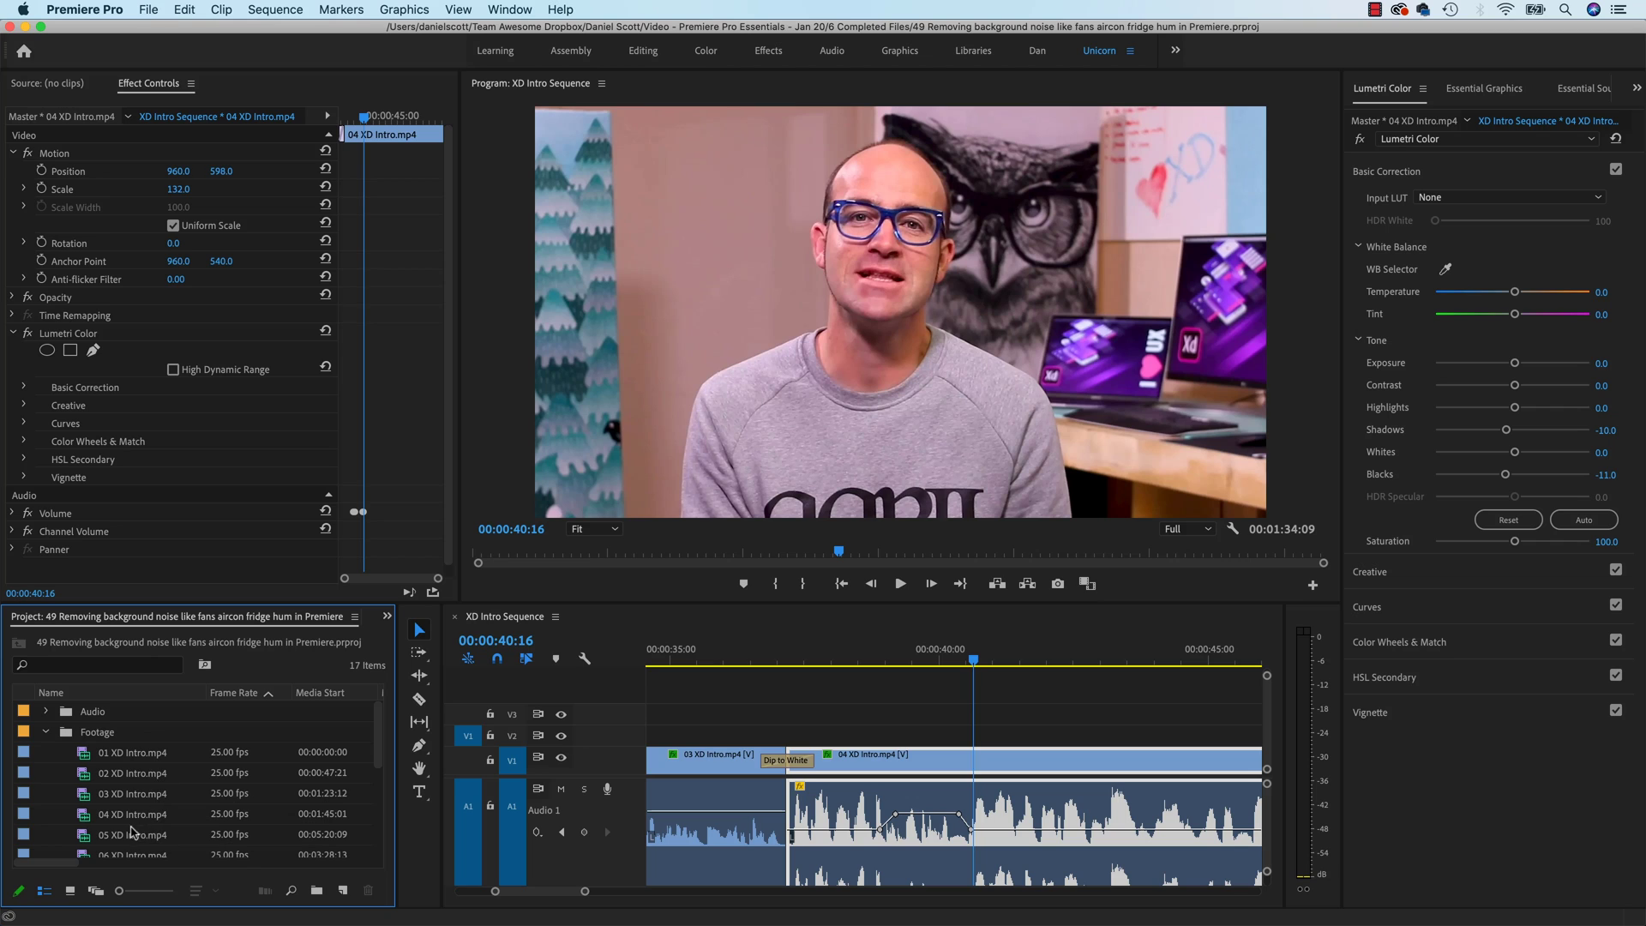
scroll(90, 814, "down", 2)
scroll(90, 815, "right", 1)
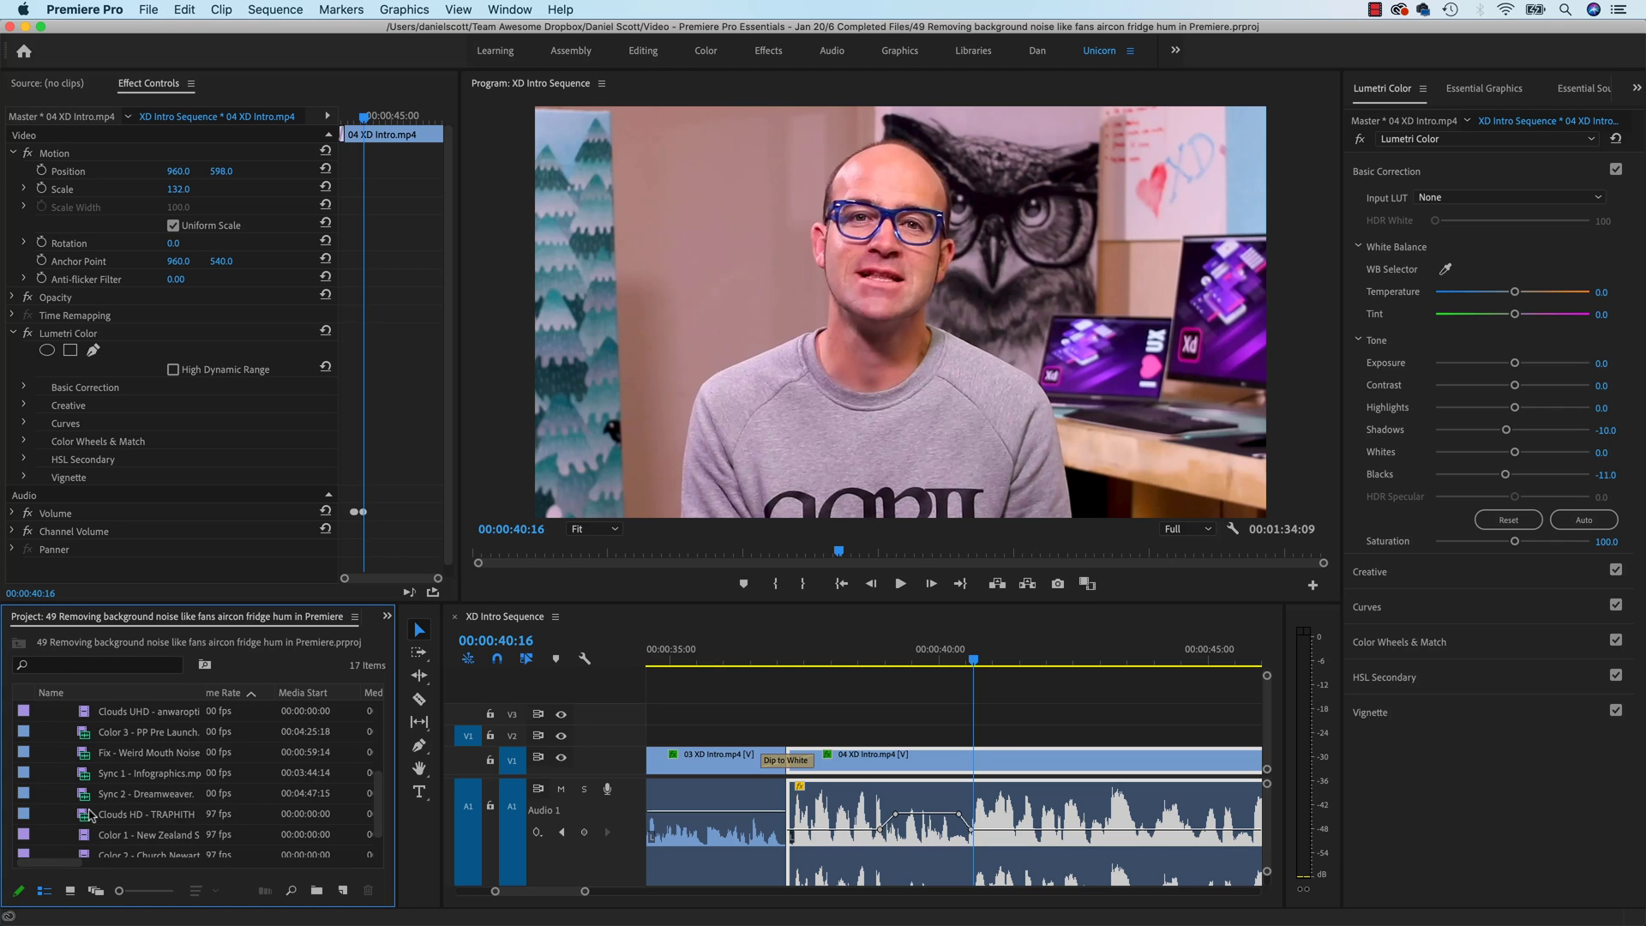
scroll(90, 815, "up", 3)
left_click(45, 731)
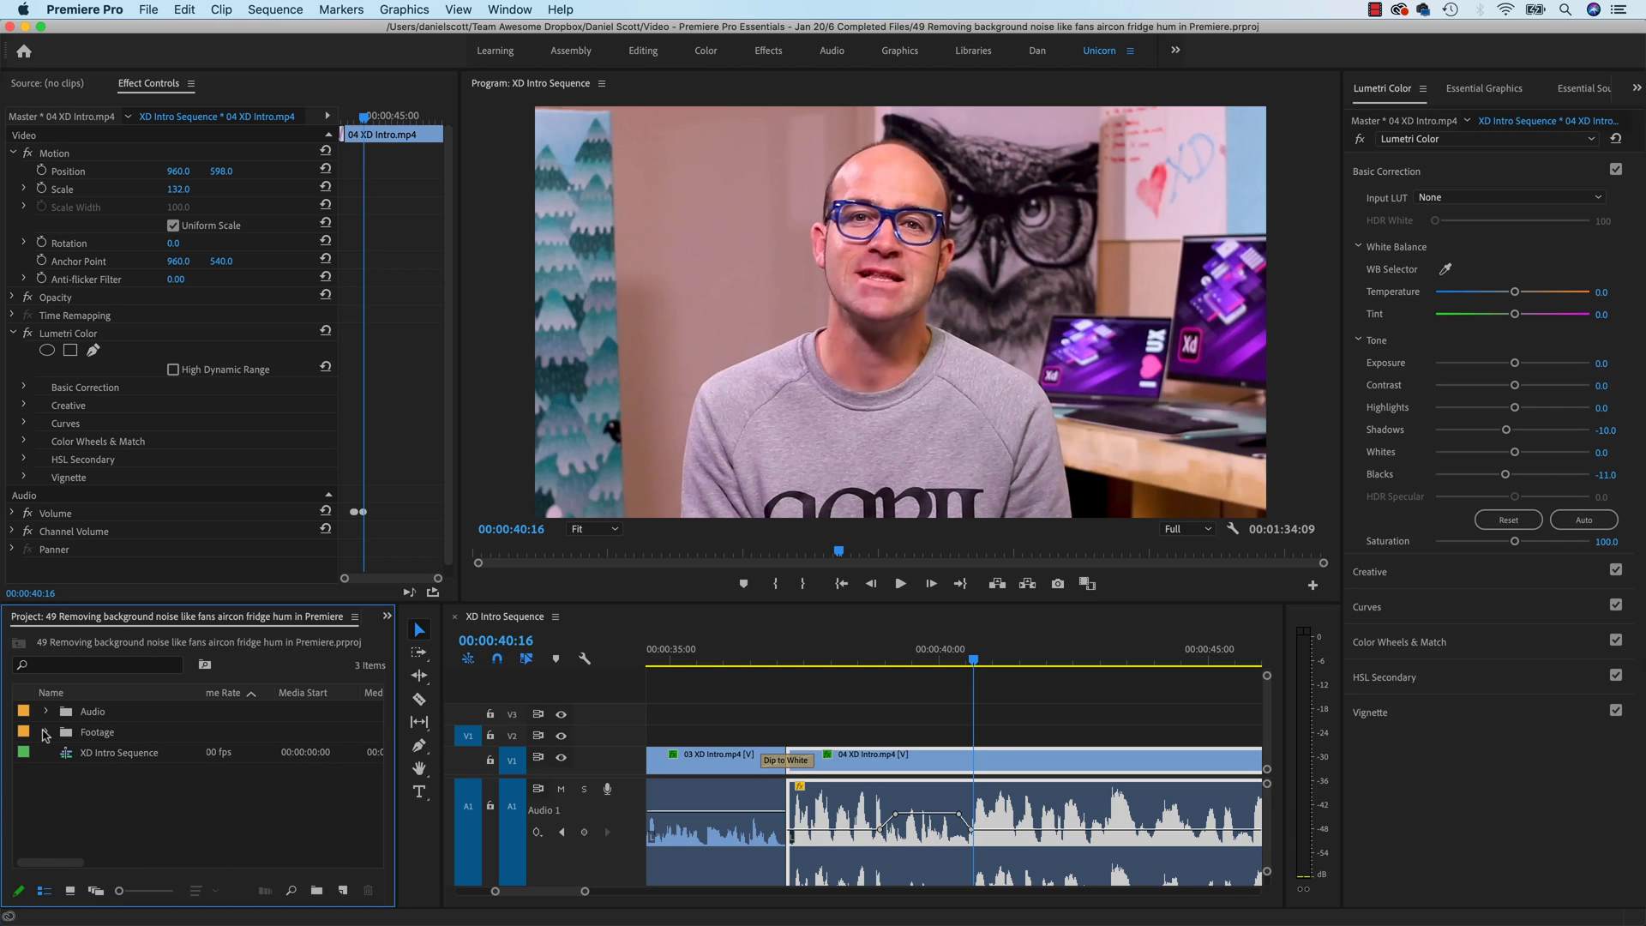
left_click(84, 714)
left_click(47, 712)
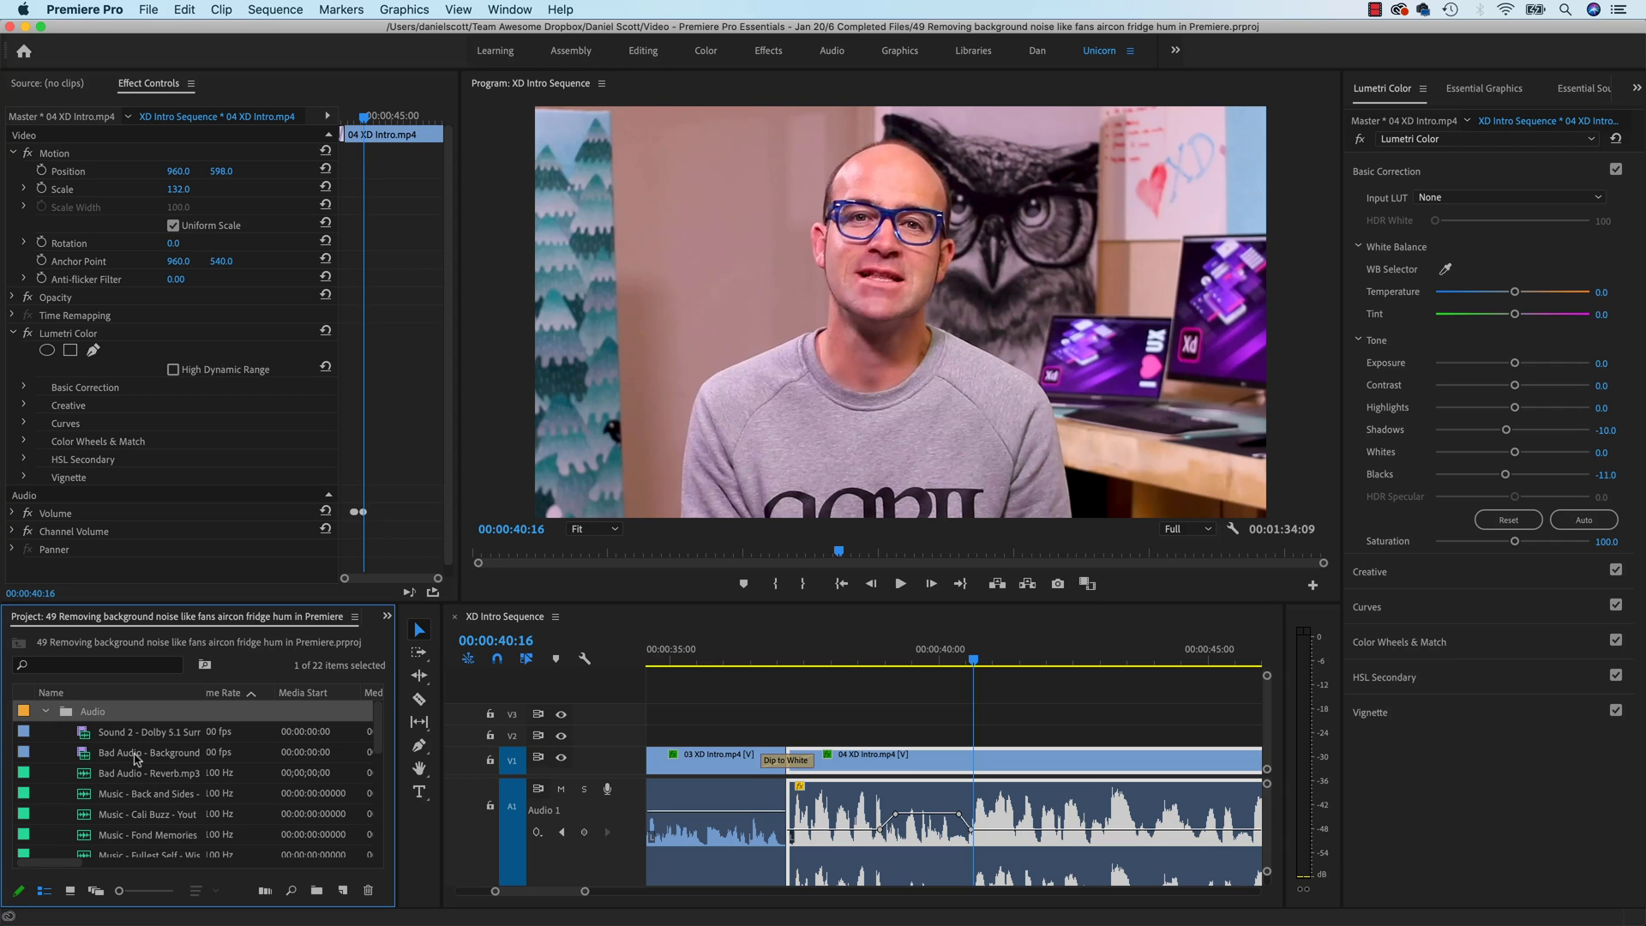
left_click(127, 758)
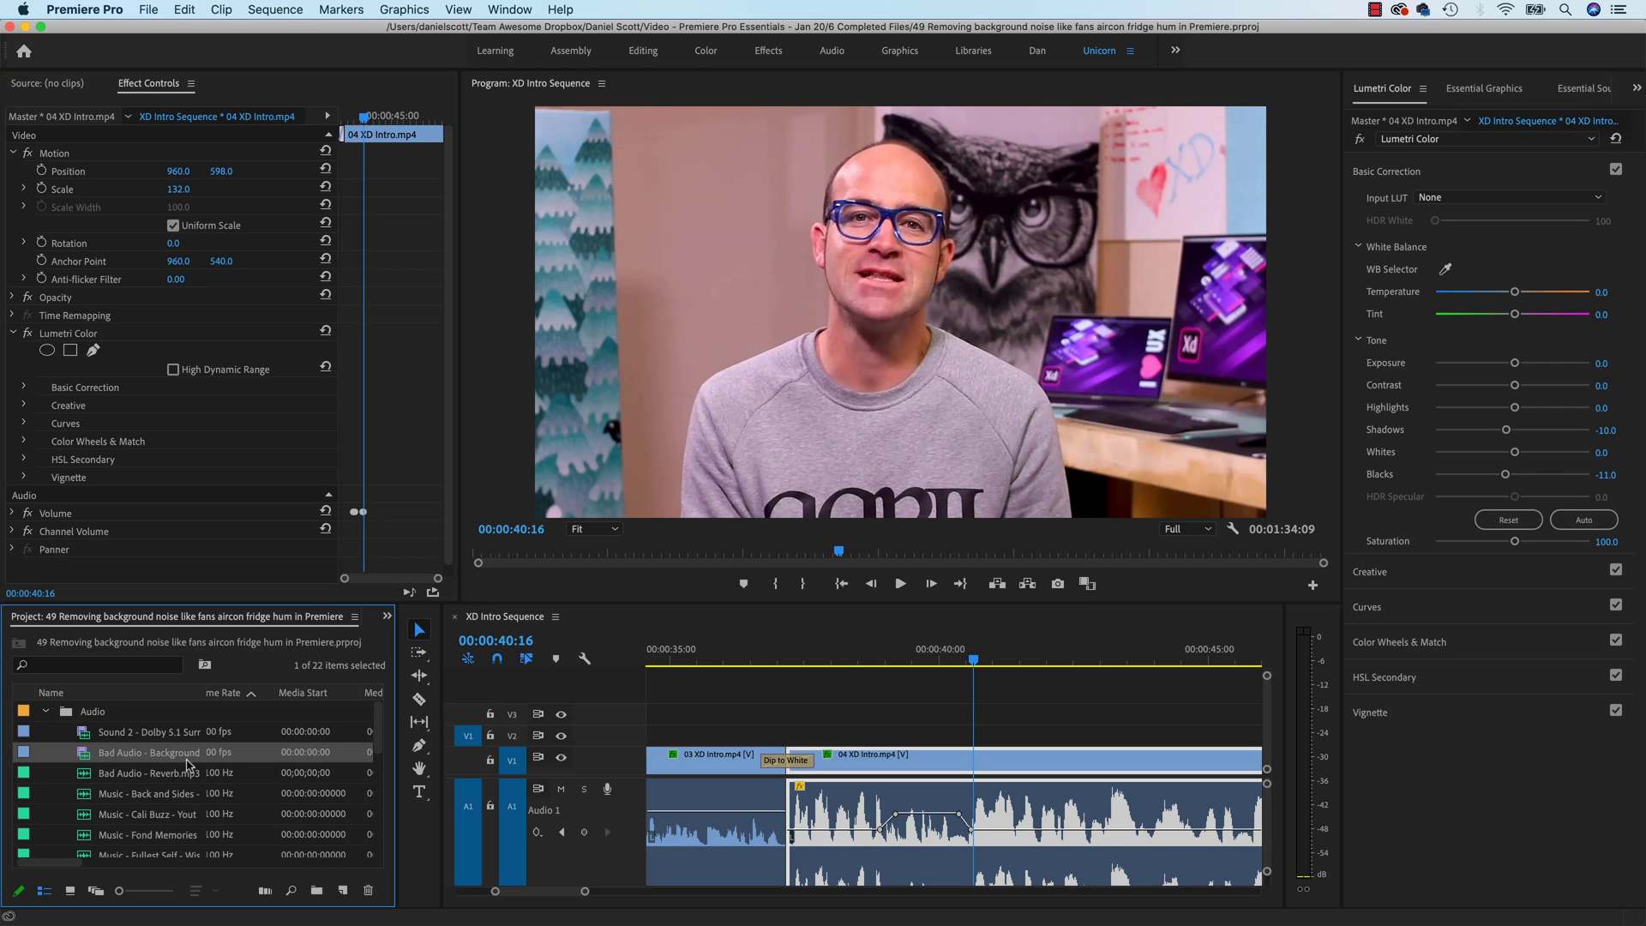
Create a new sequence from the Bad Audio clip and rename it 'Audio Fixing'
right_click(83, 757)
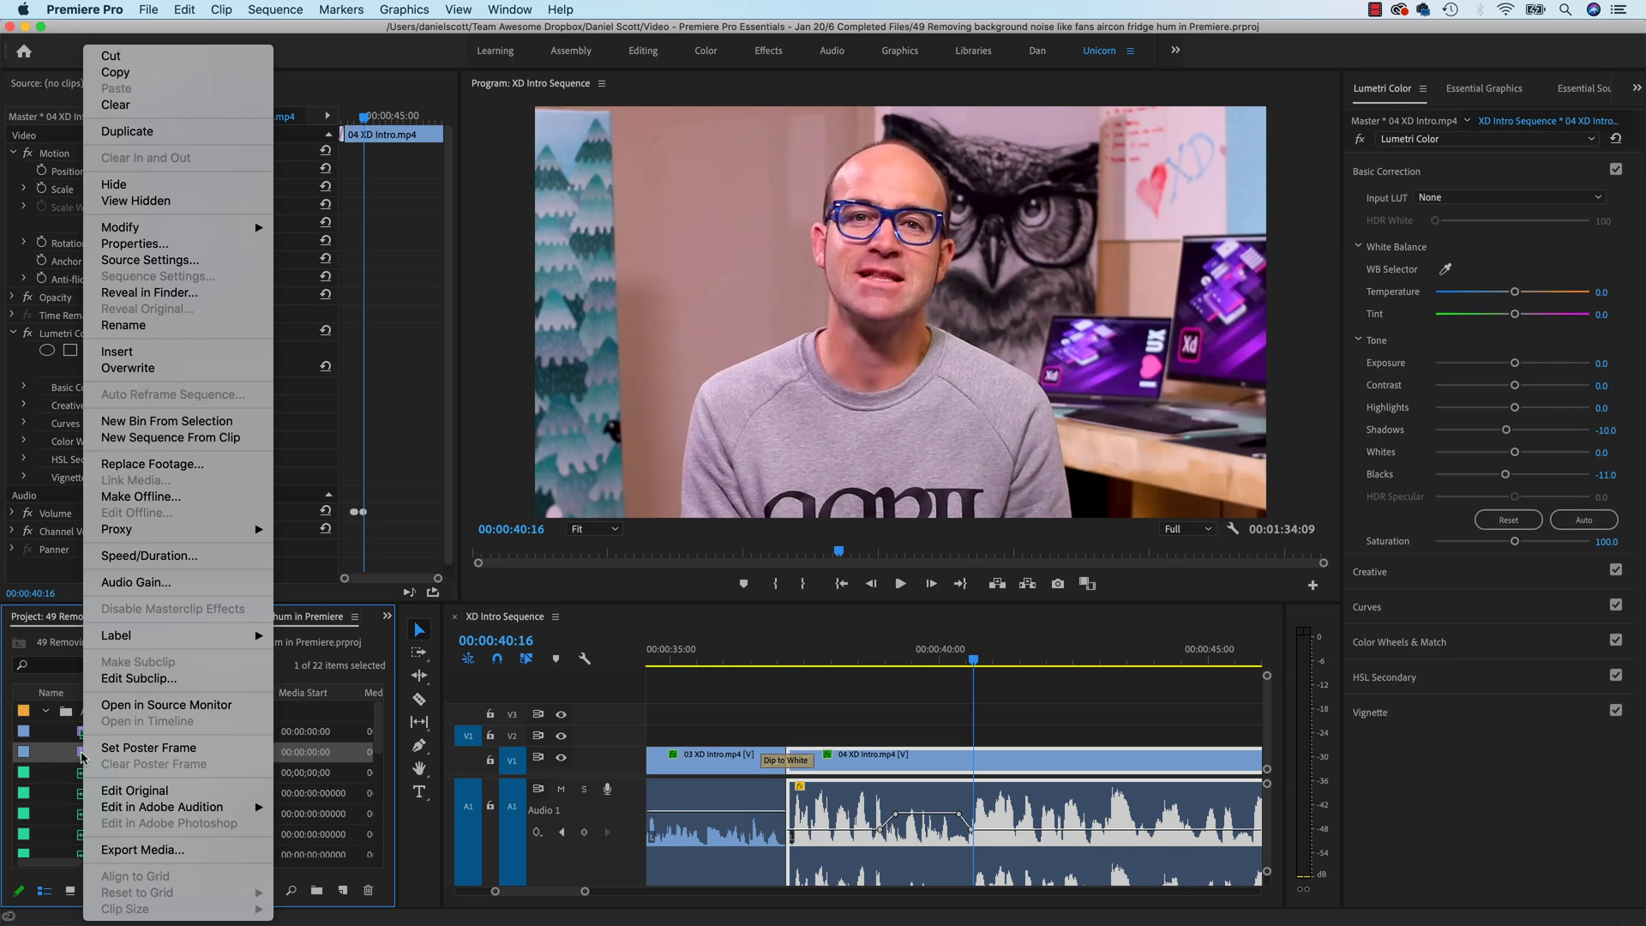
left_click(155, 438)
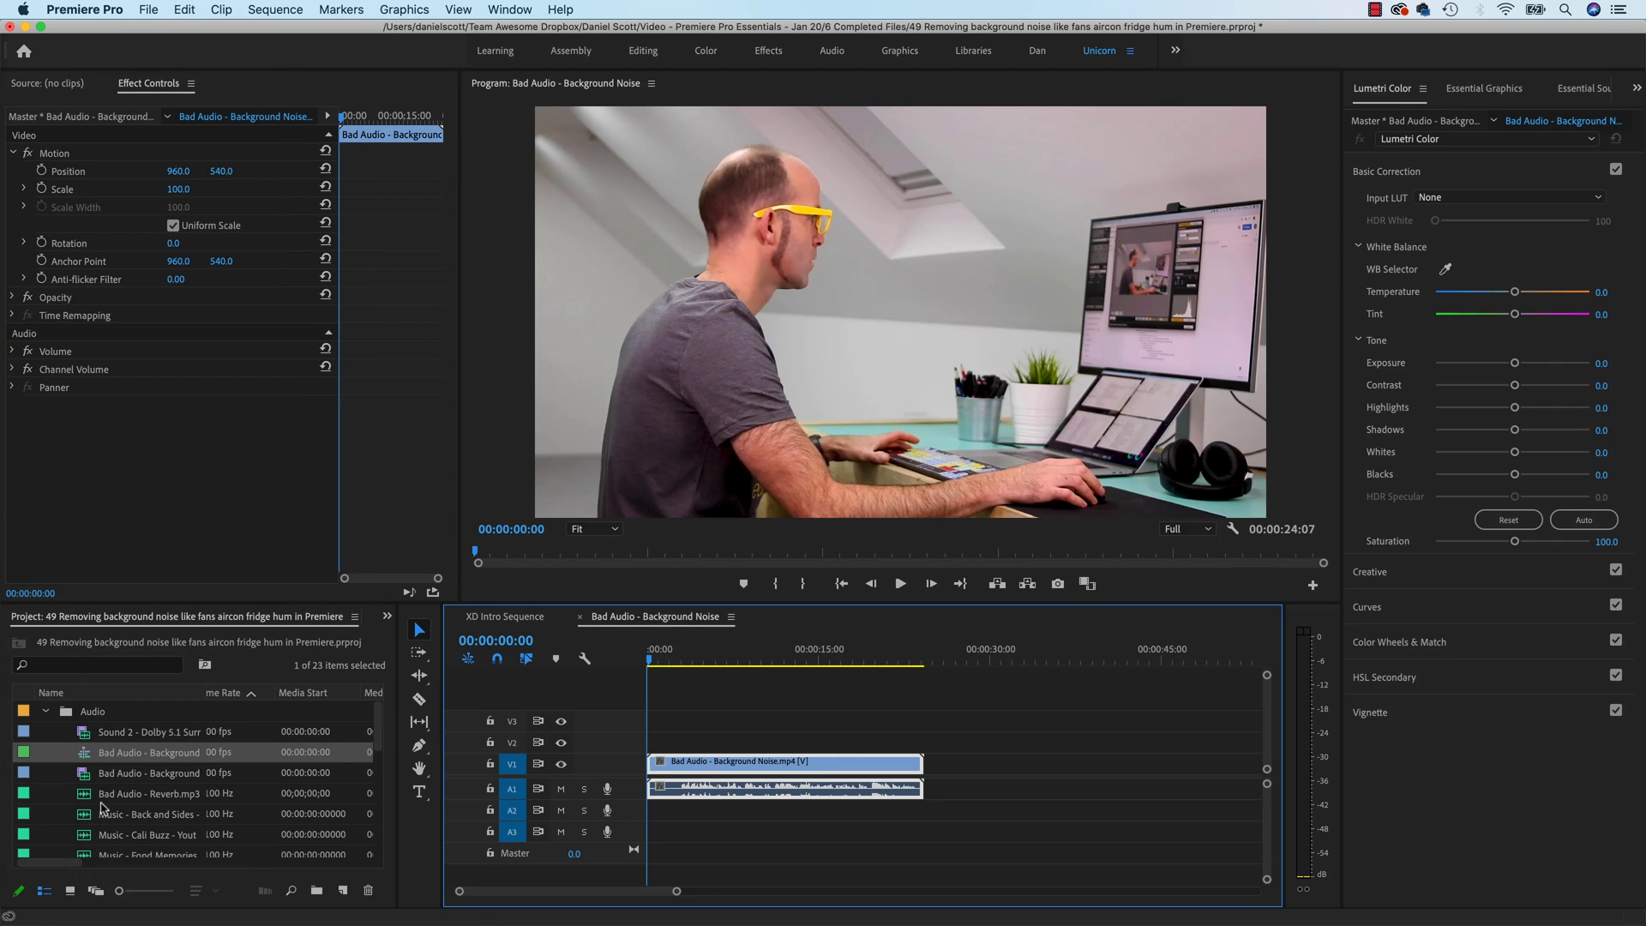
left_click(112, 753)
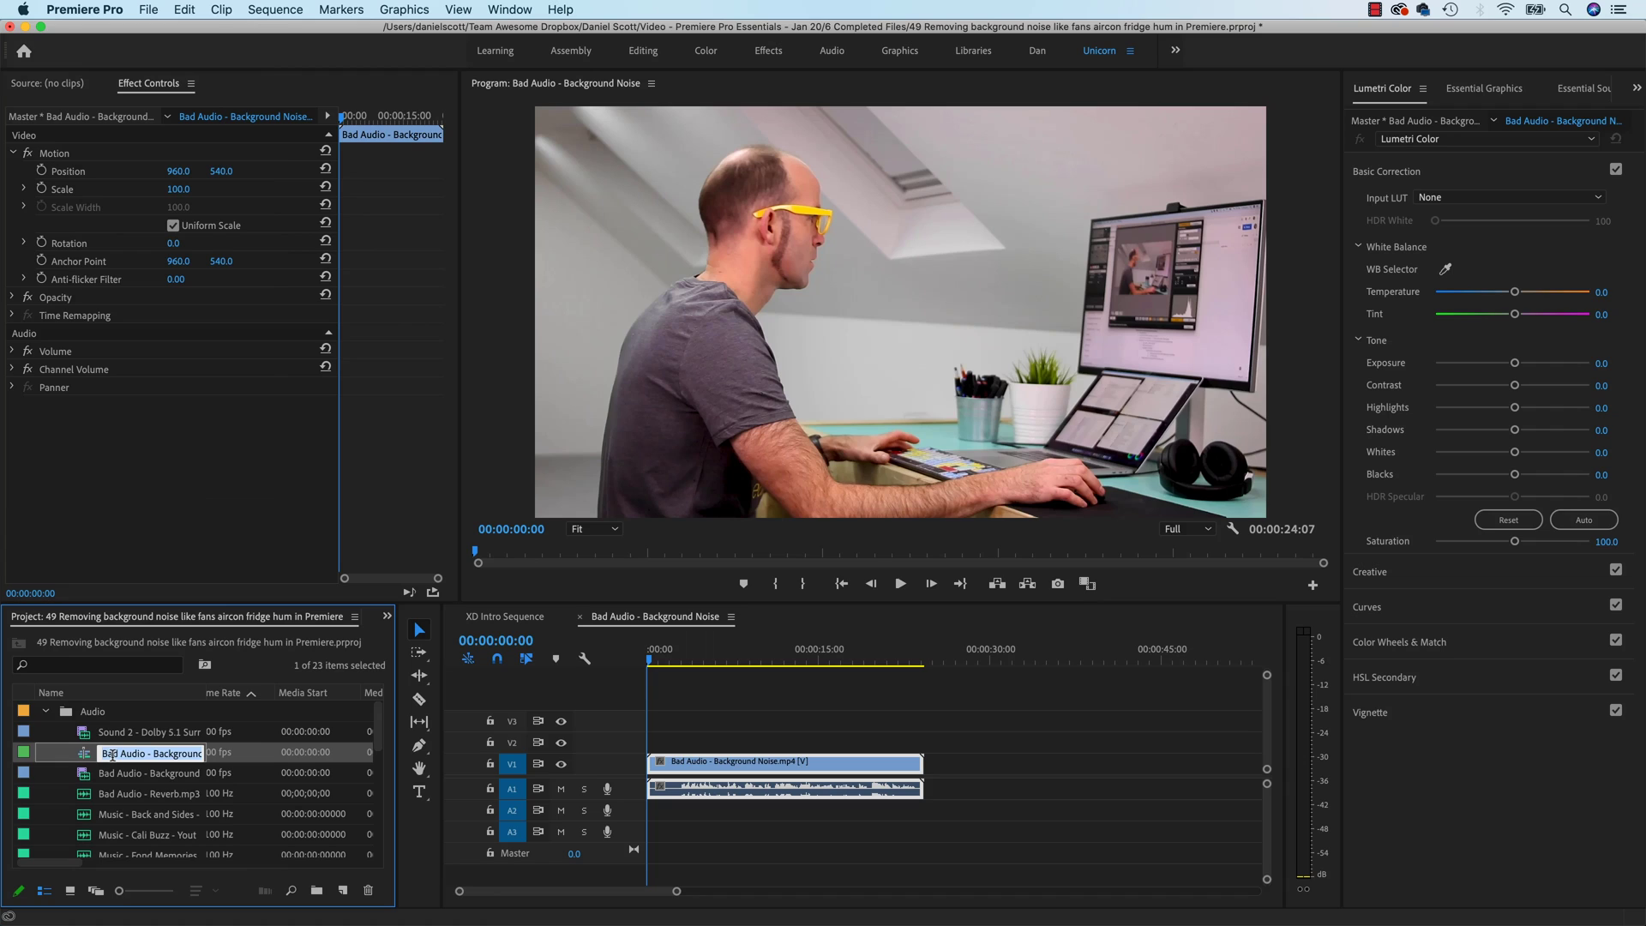
type("Audio Fixing")
key("Return")
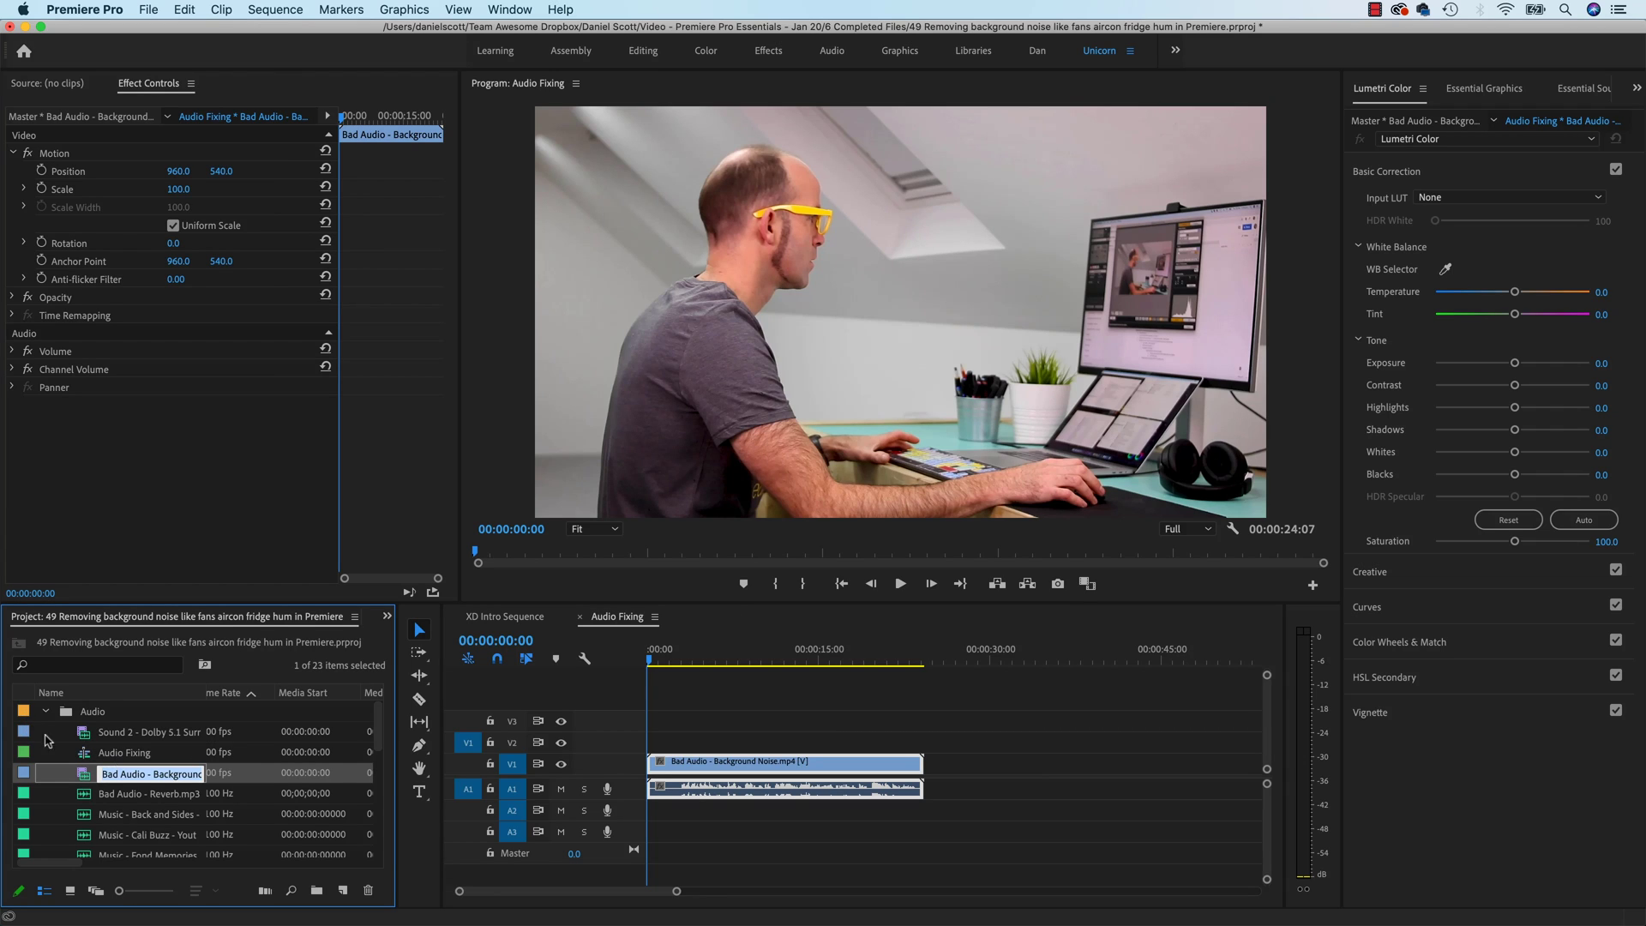
Move the Audio Fixing sequence to the project's top level, collapse the Audio bin and select it
left_click(89, 754)
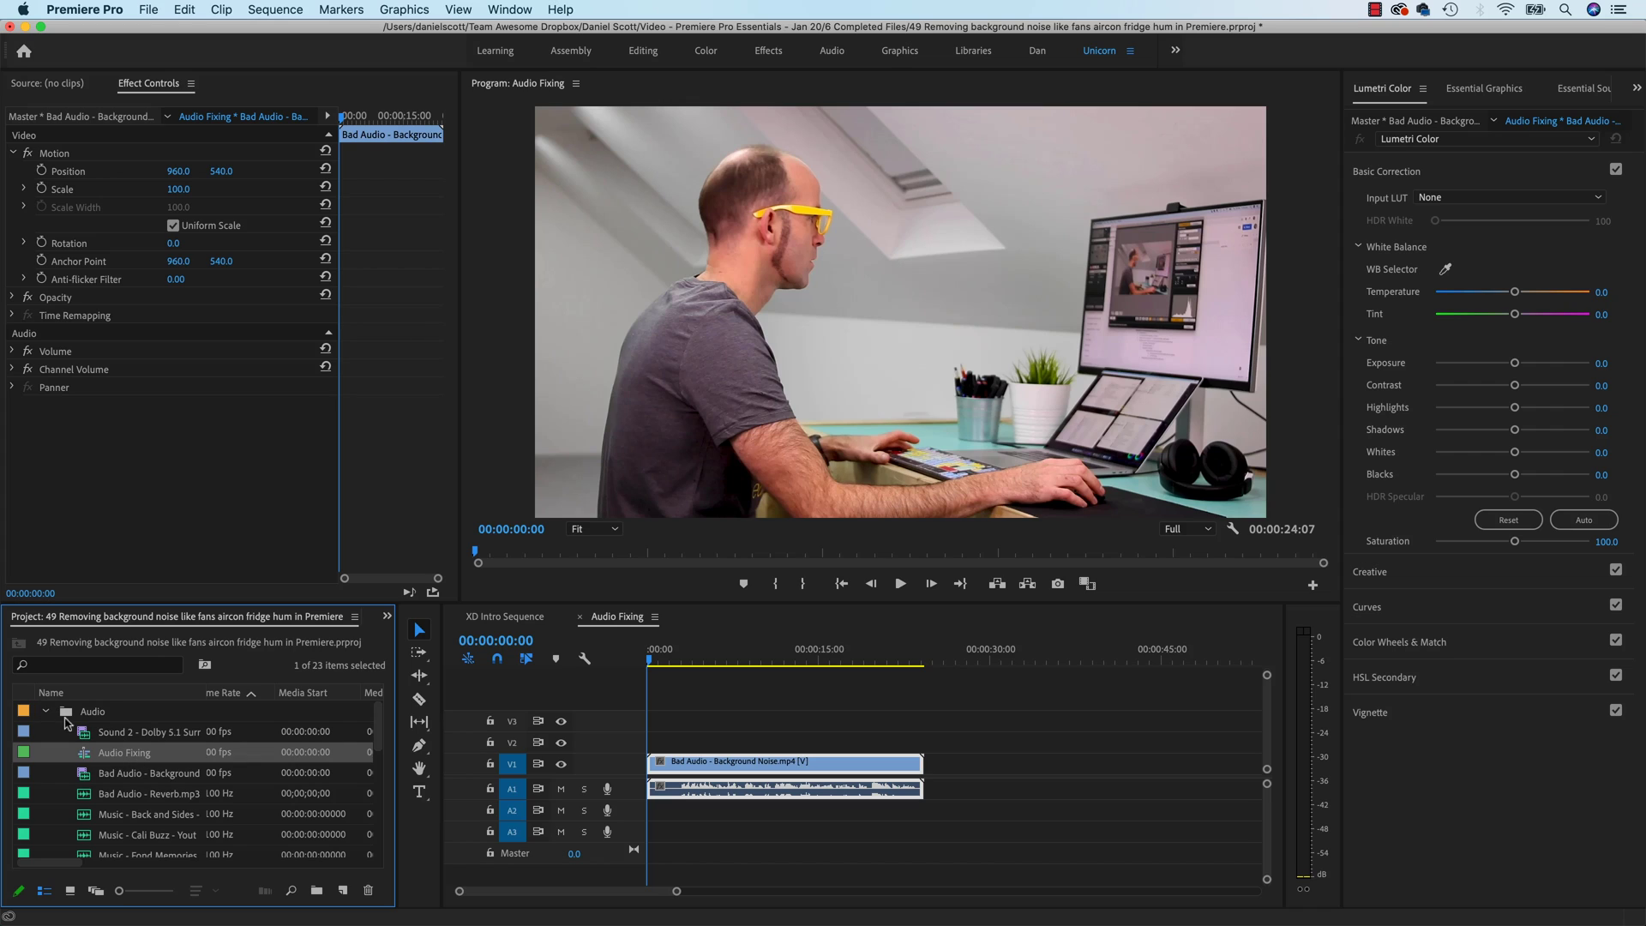
left_click_drag(88, 755, 36, 754)
left_click(45, 712)
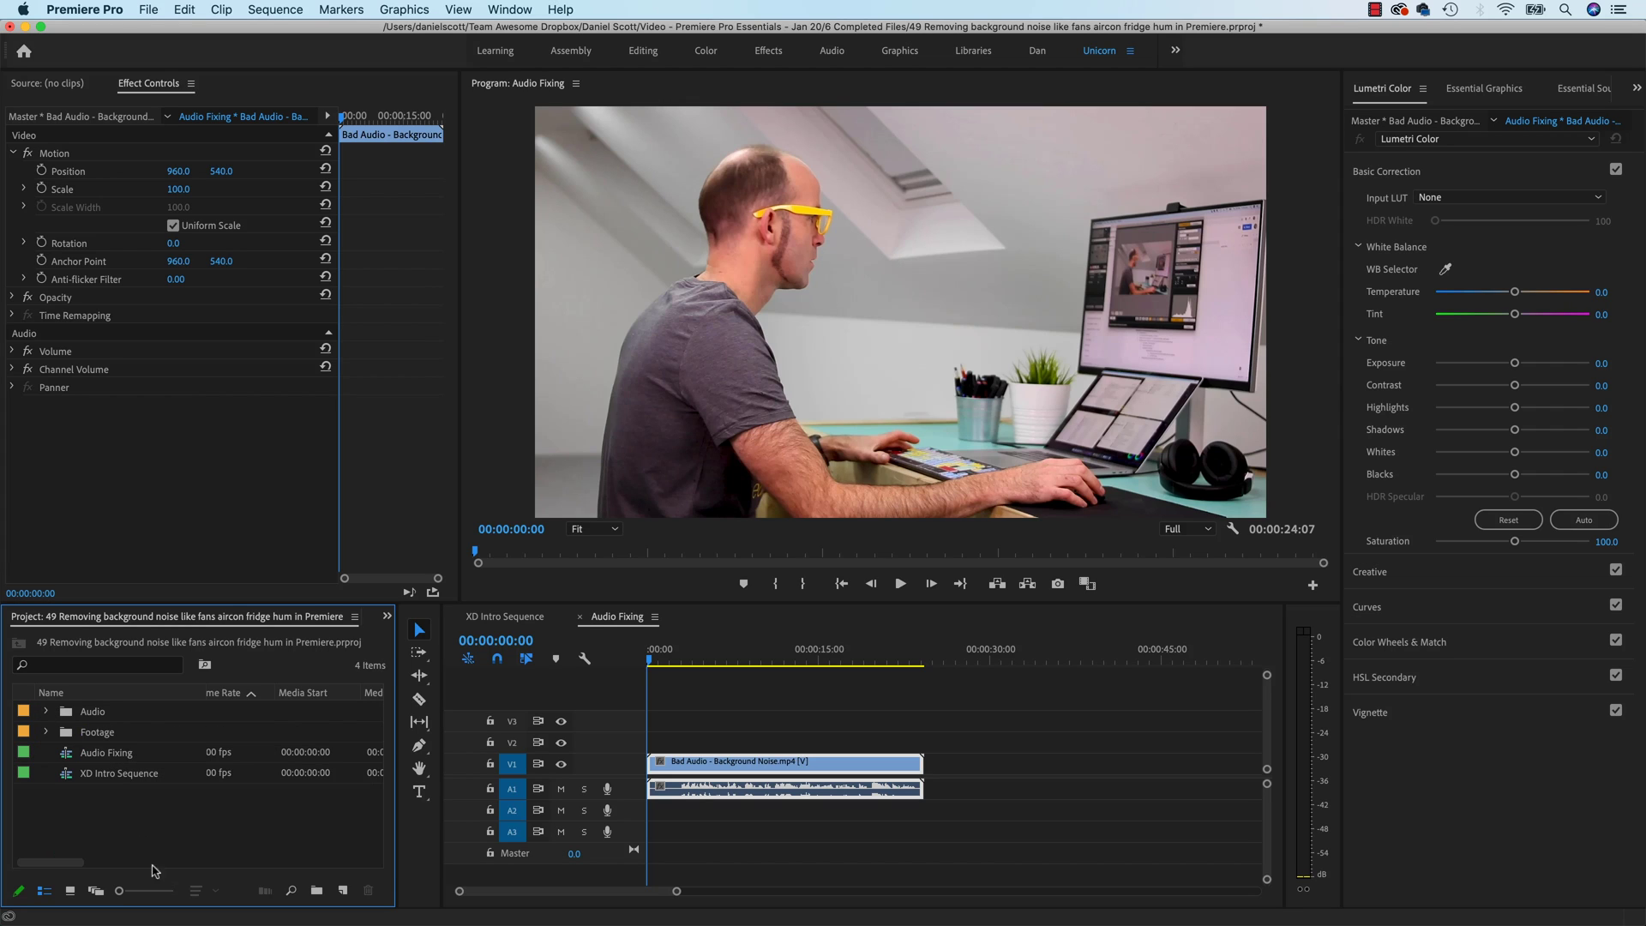
left_click(112, 760)
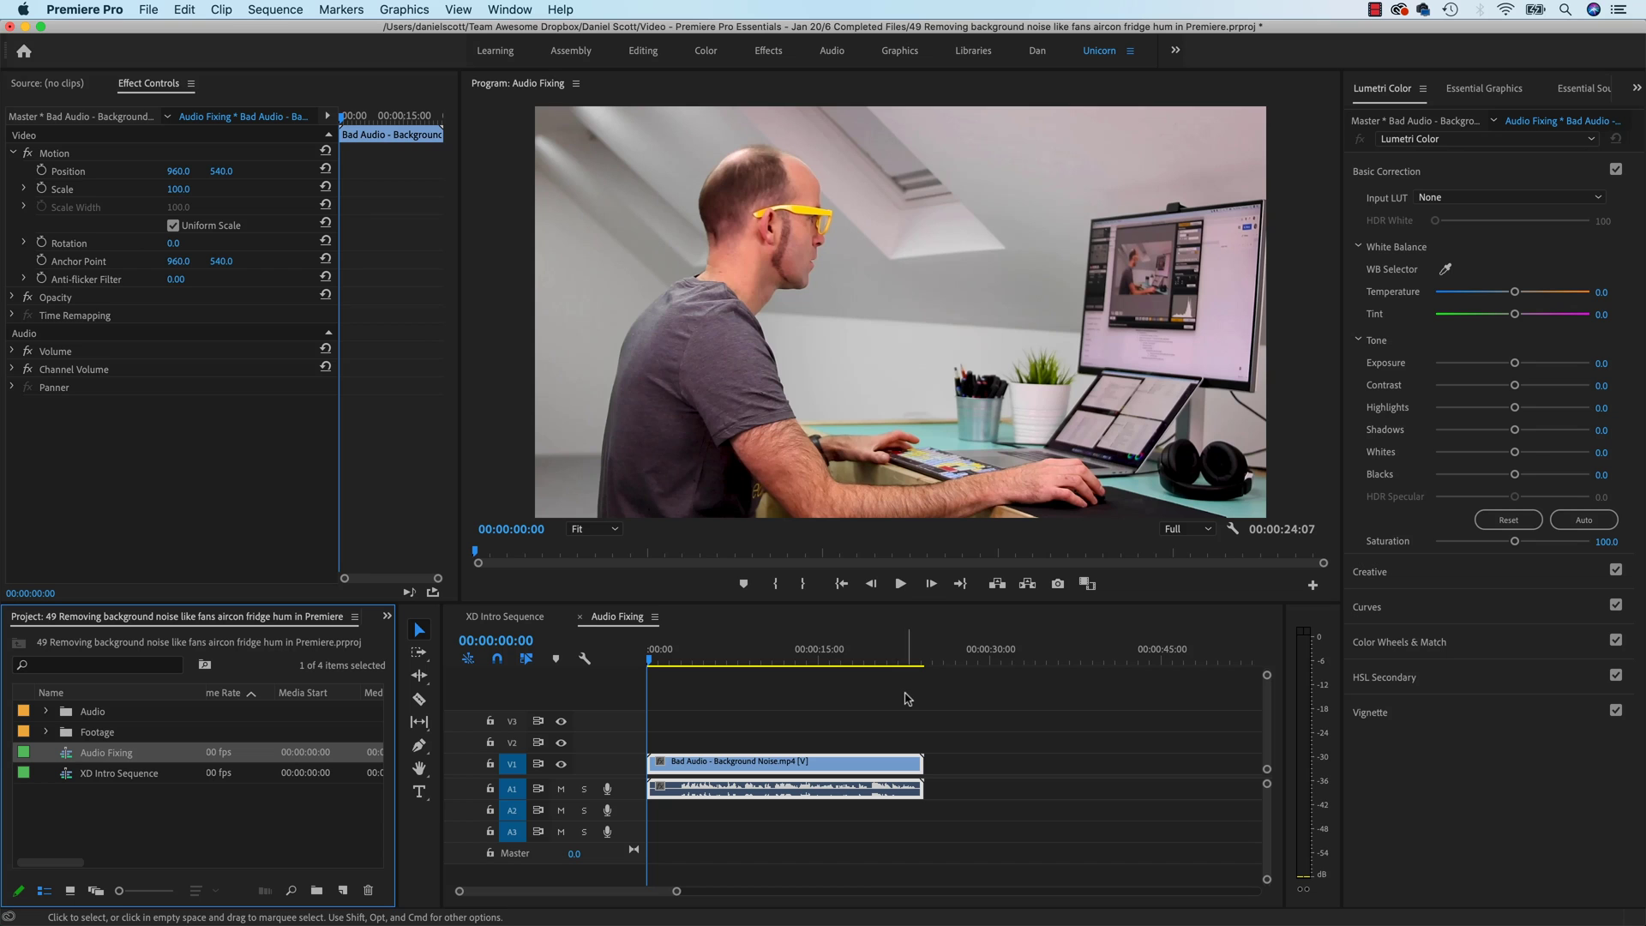
key("space")
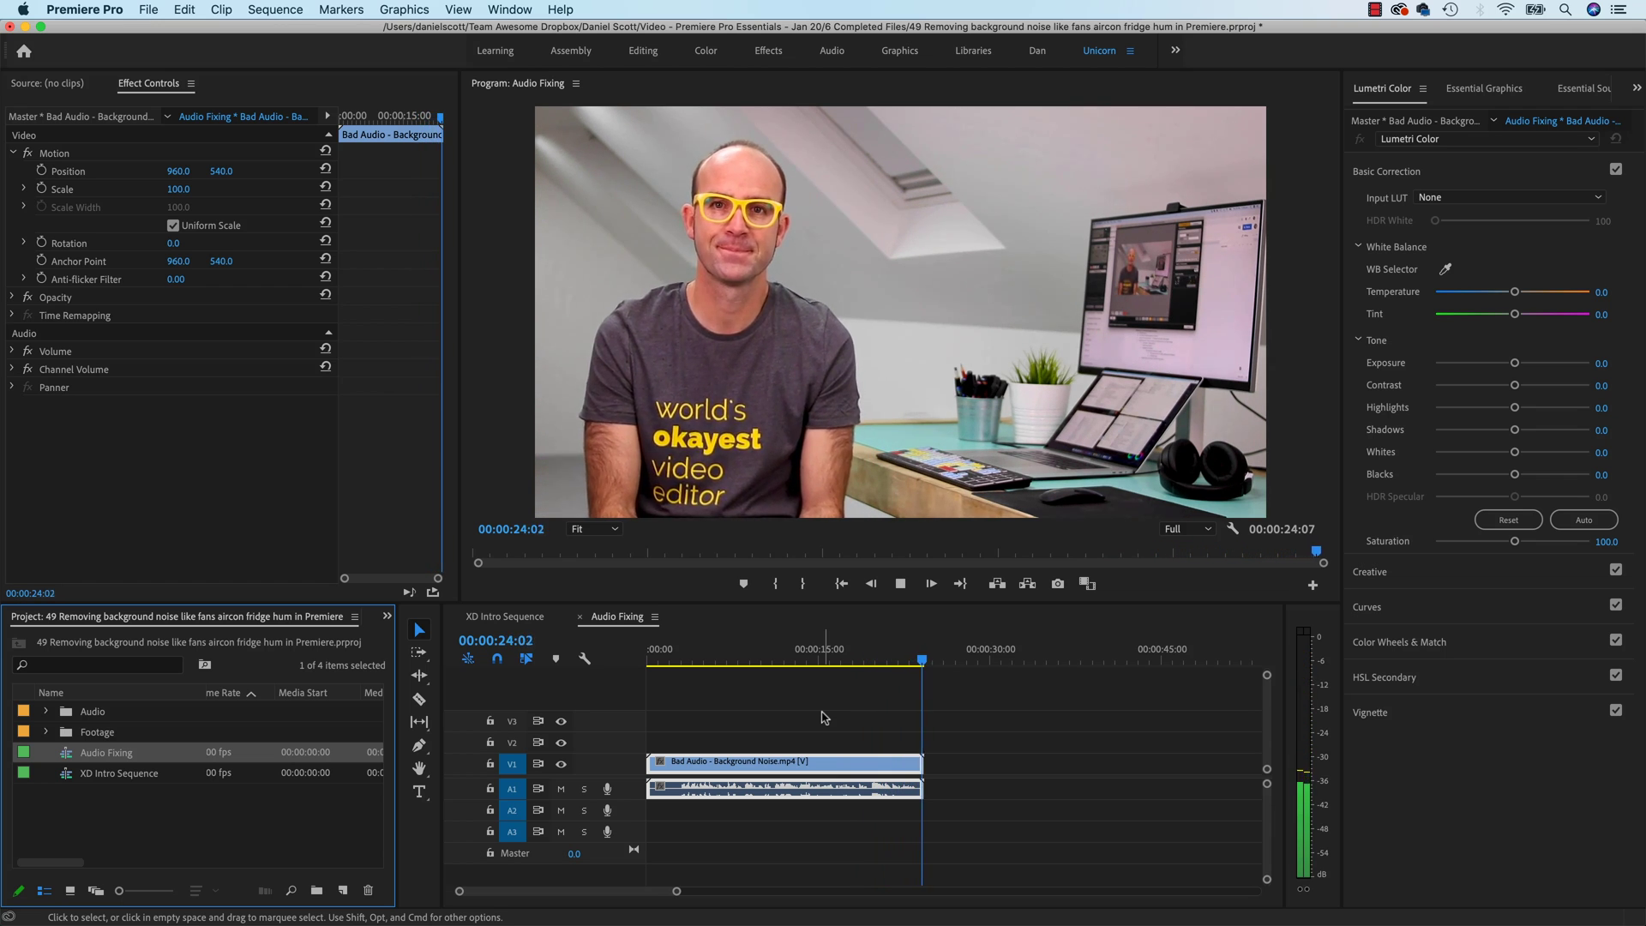
Return the playhead to the start and zoom the timeline to fit the sequence
left_click_drag(652, 664, 658, 665)
key("backslash")
key("equal")
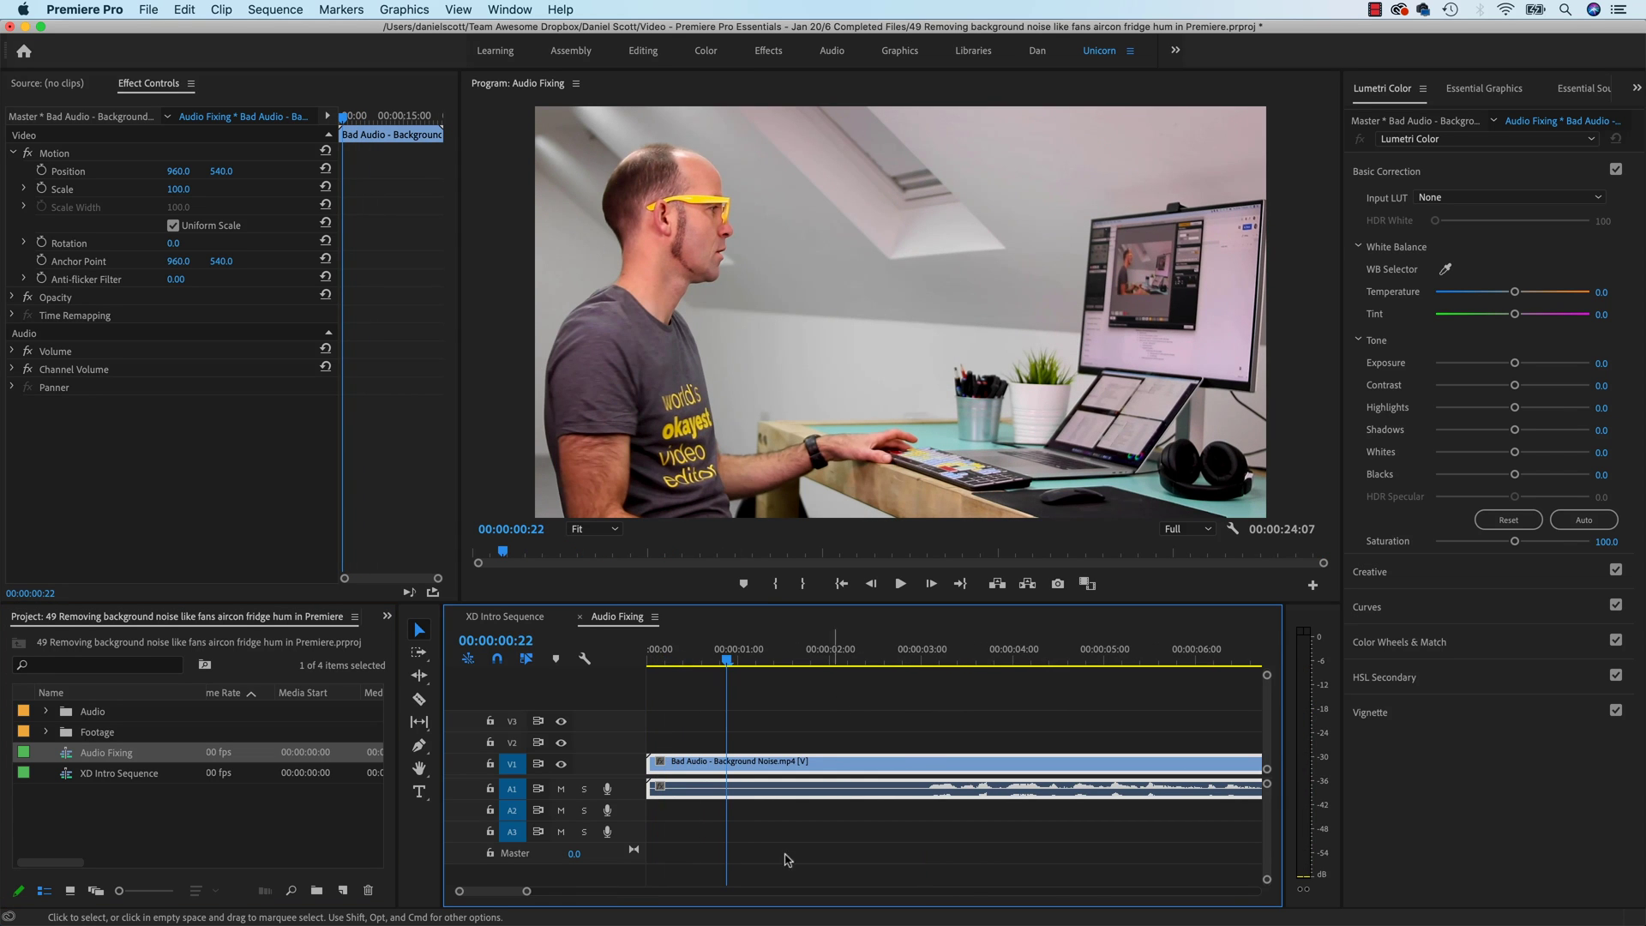
Play the opening seconds of the sequence to hear the fan noise
left_click(661, 662)
key("space")
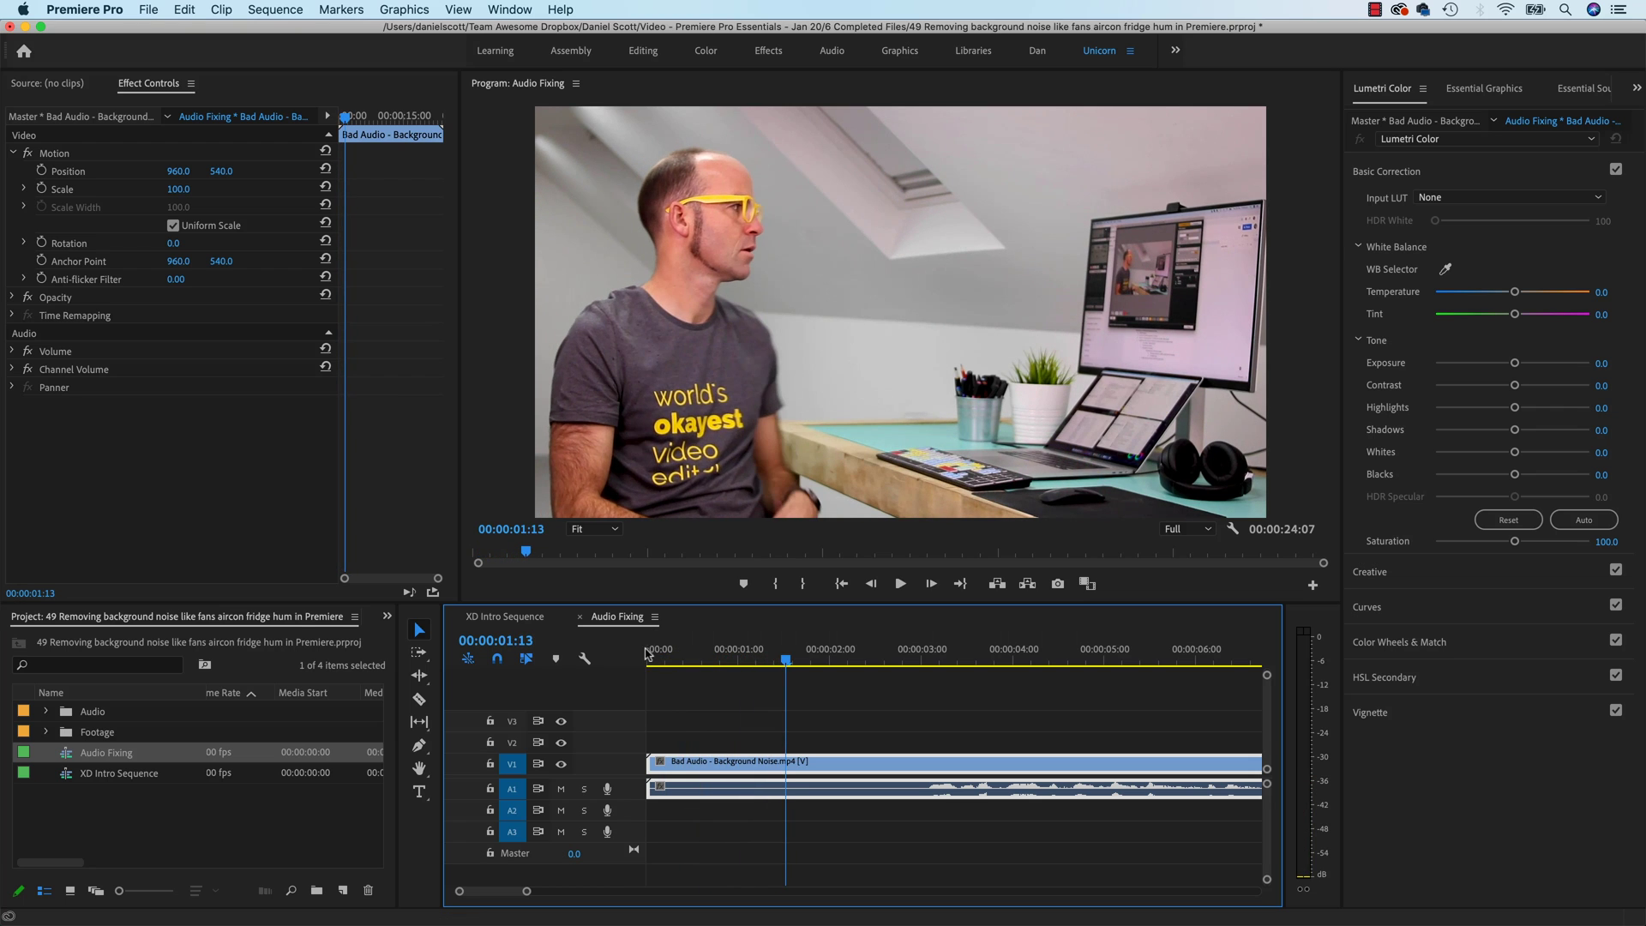
left_click(660, 662)
key("space")
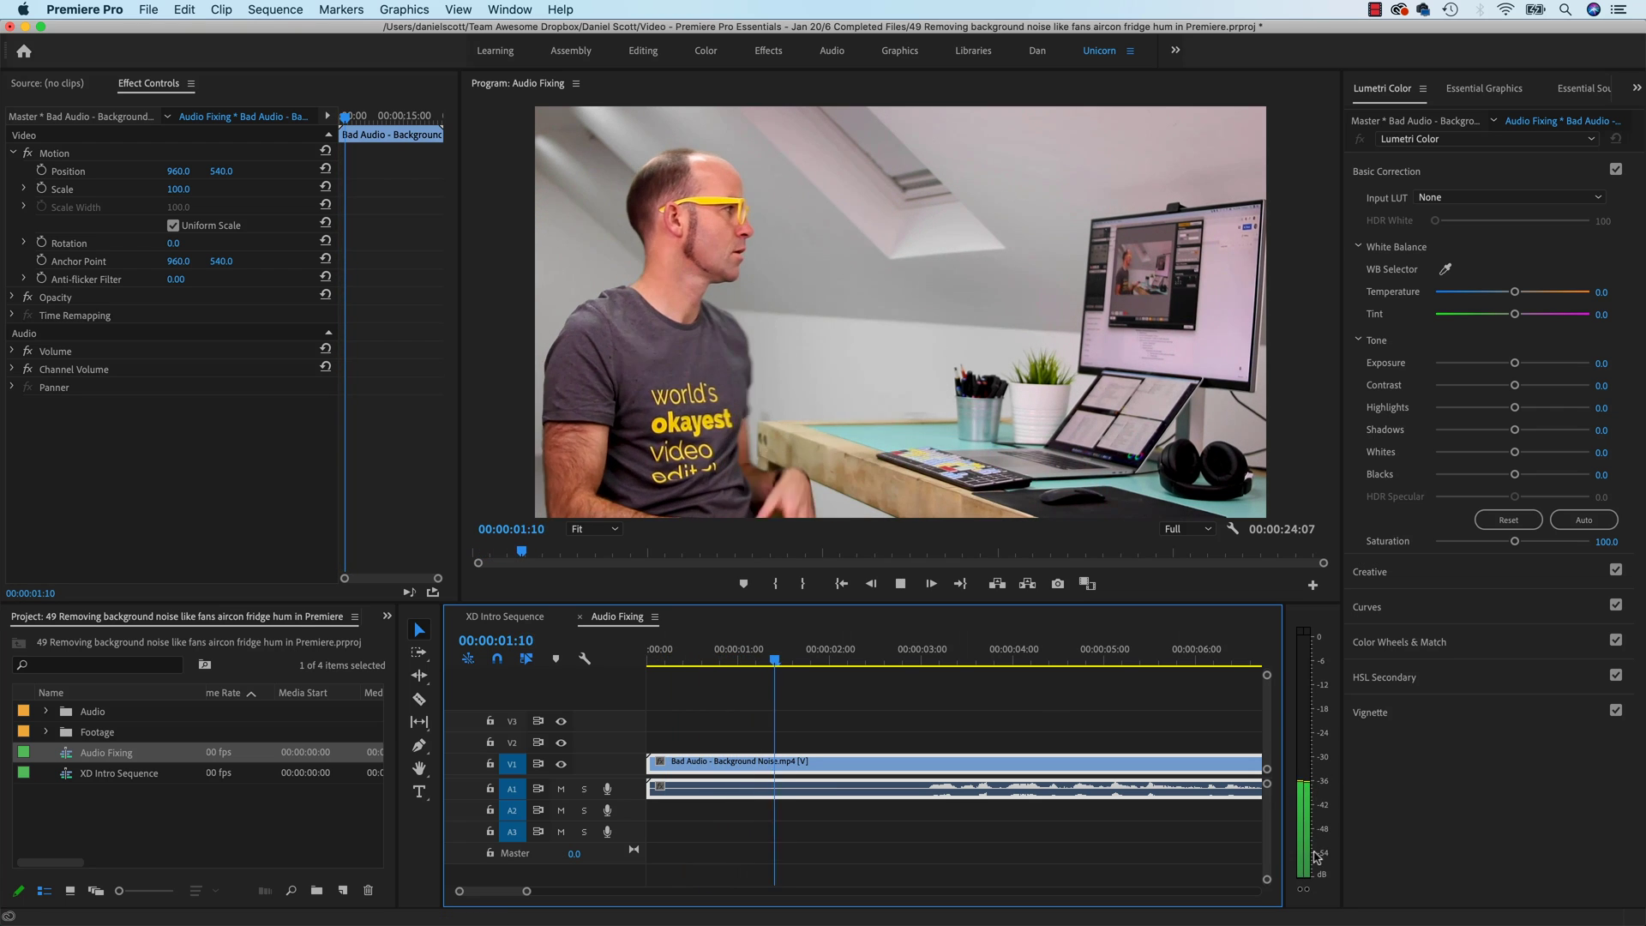
key("space")
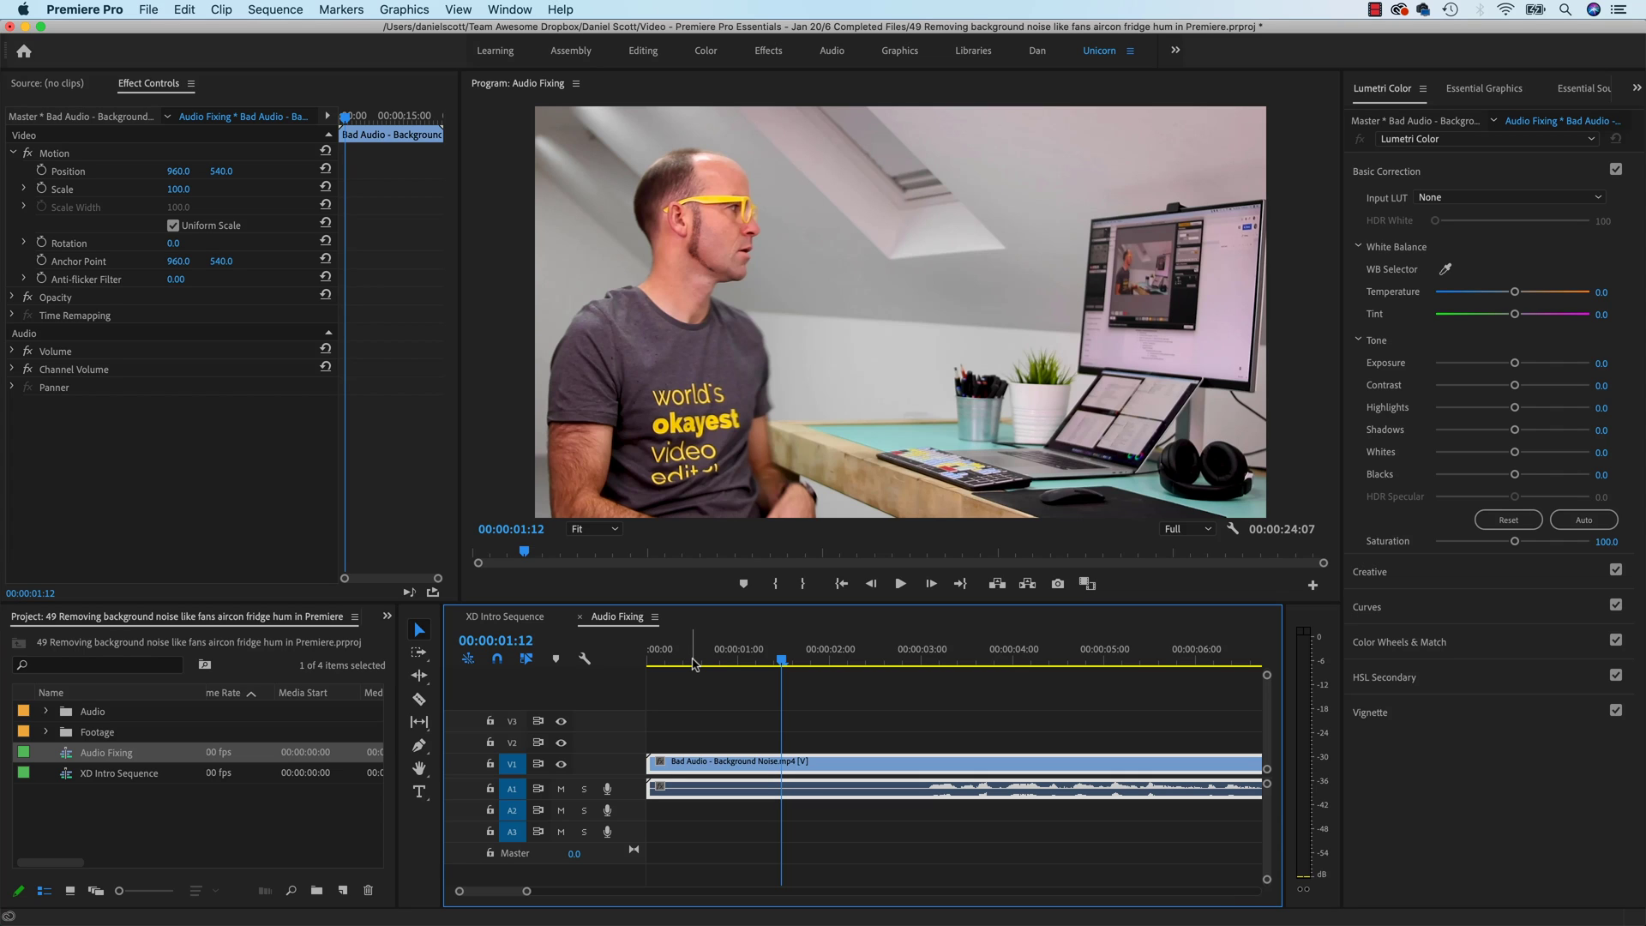
Replay the opening two seconds of the clip from near the start
left_click(677, 660)
key("space")
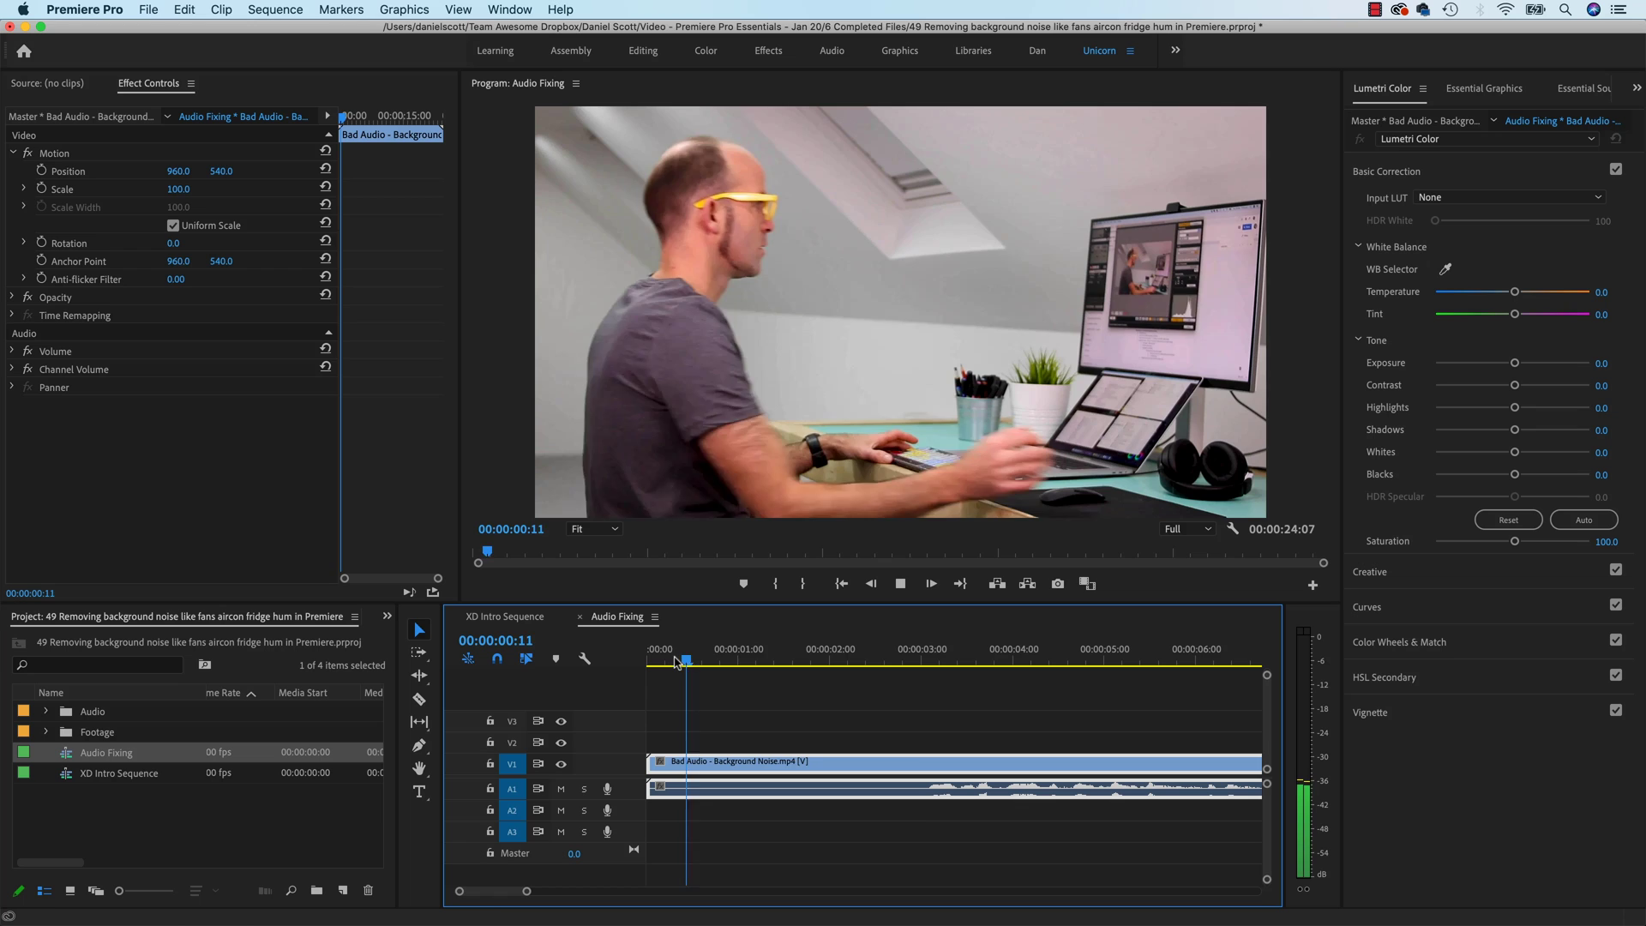
key("space")
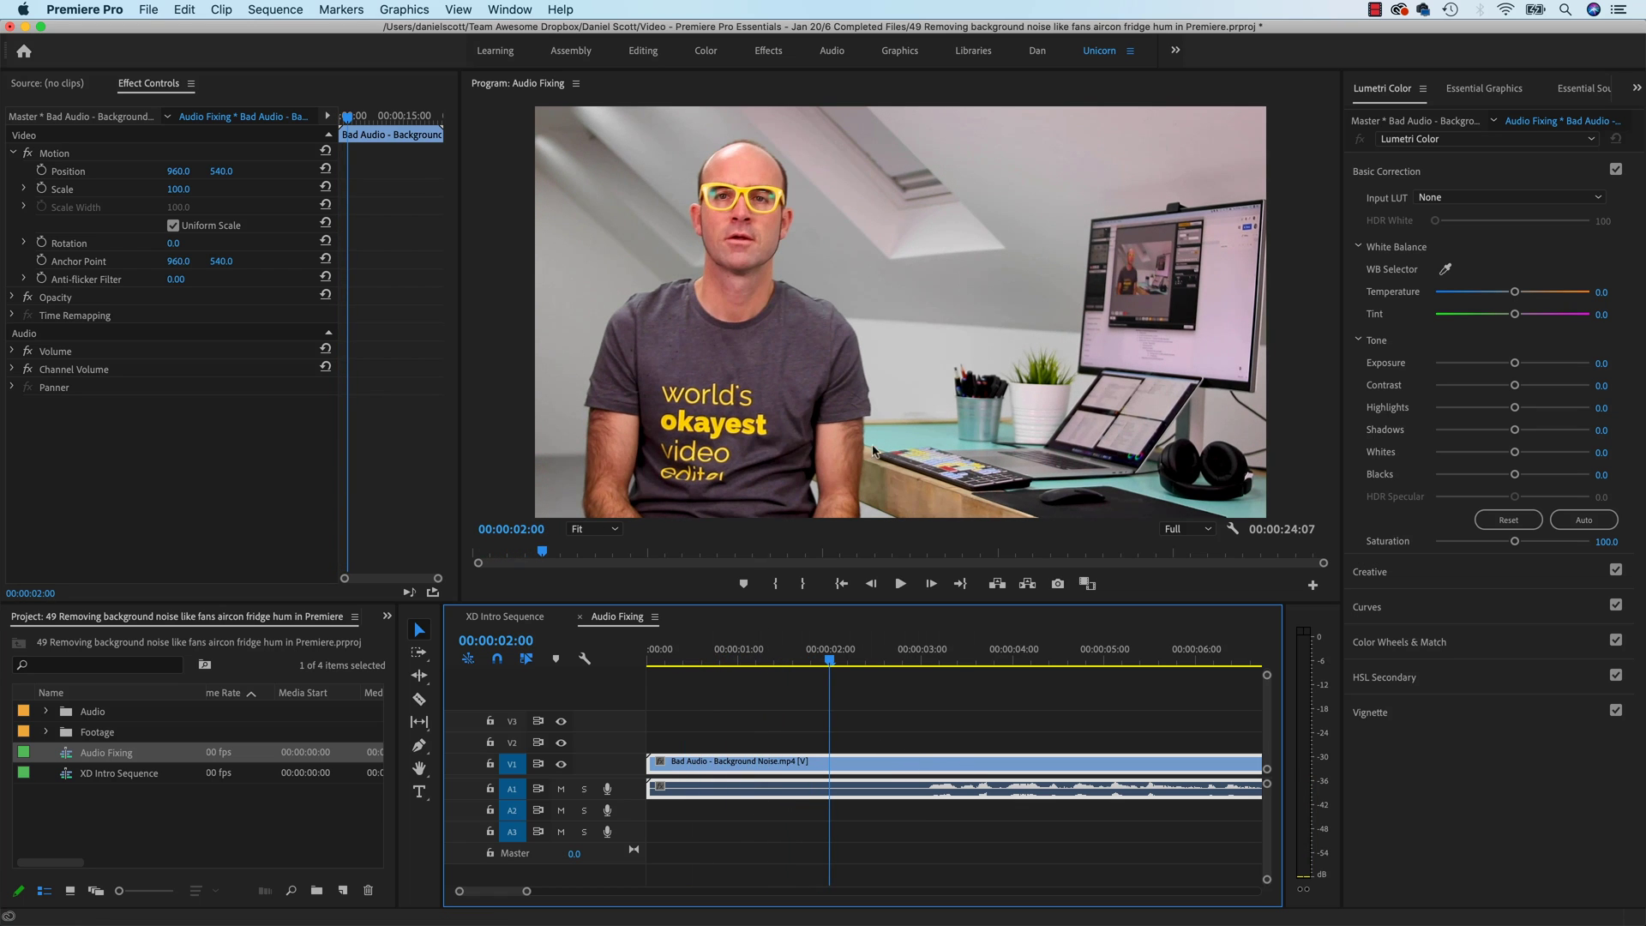
Open the Essential Sound panel, tag the clip as Dialogue, and collapse the Repair section
left_click(1568, 91)
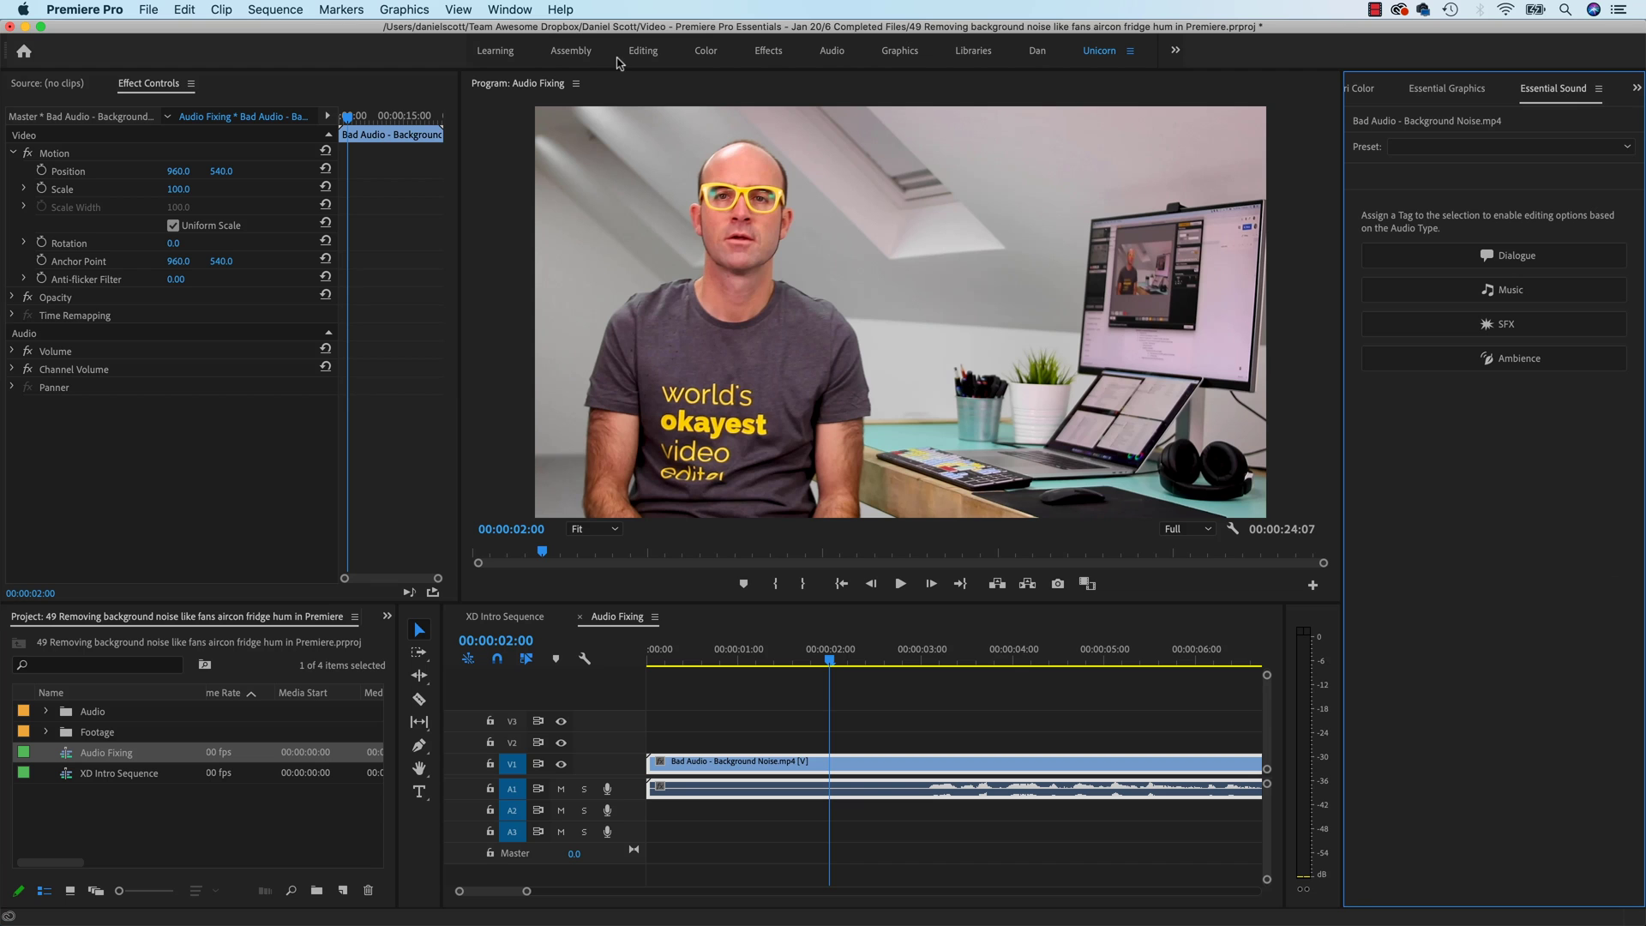
left_click(509, 10)
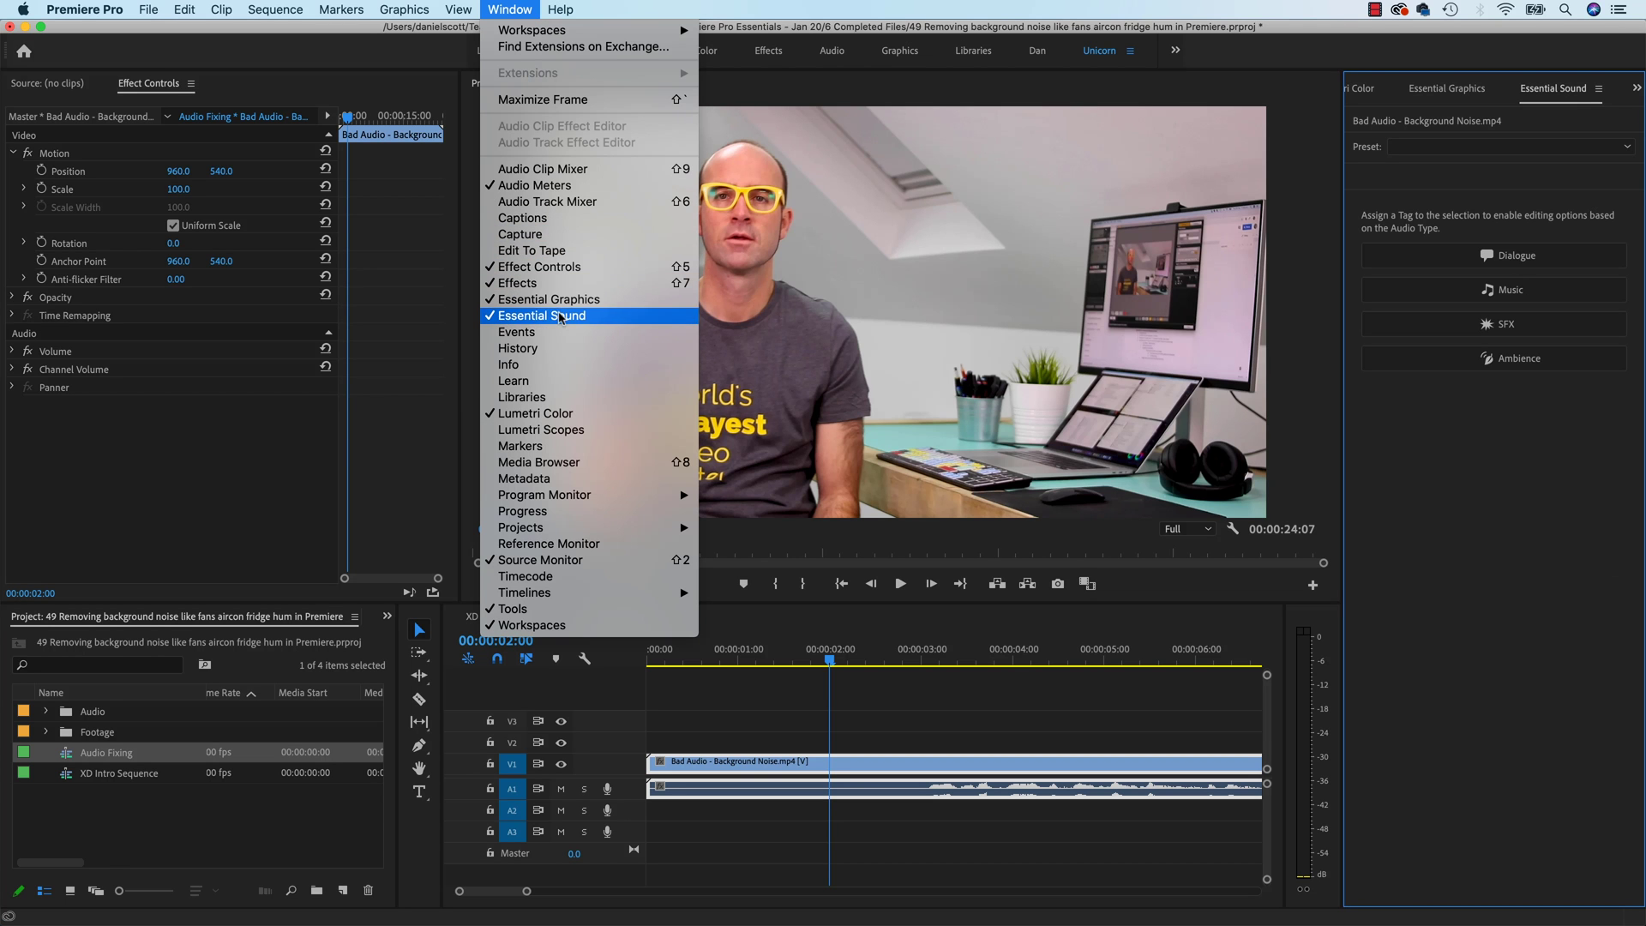
left_click(1510, 480)
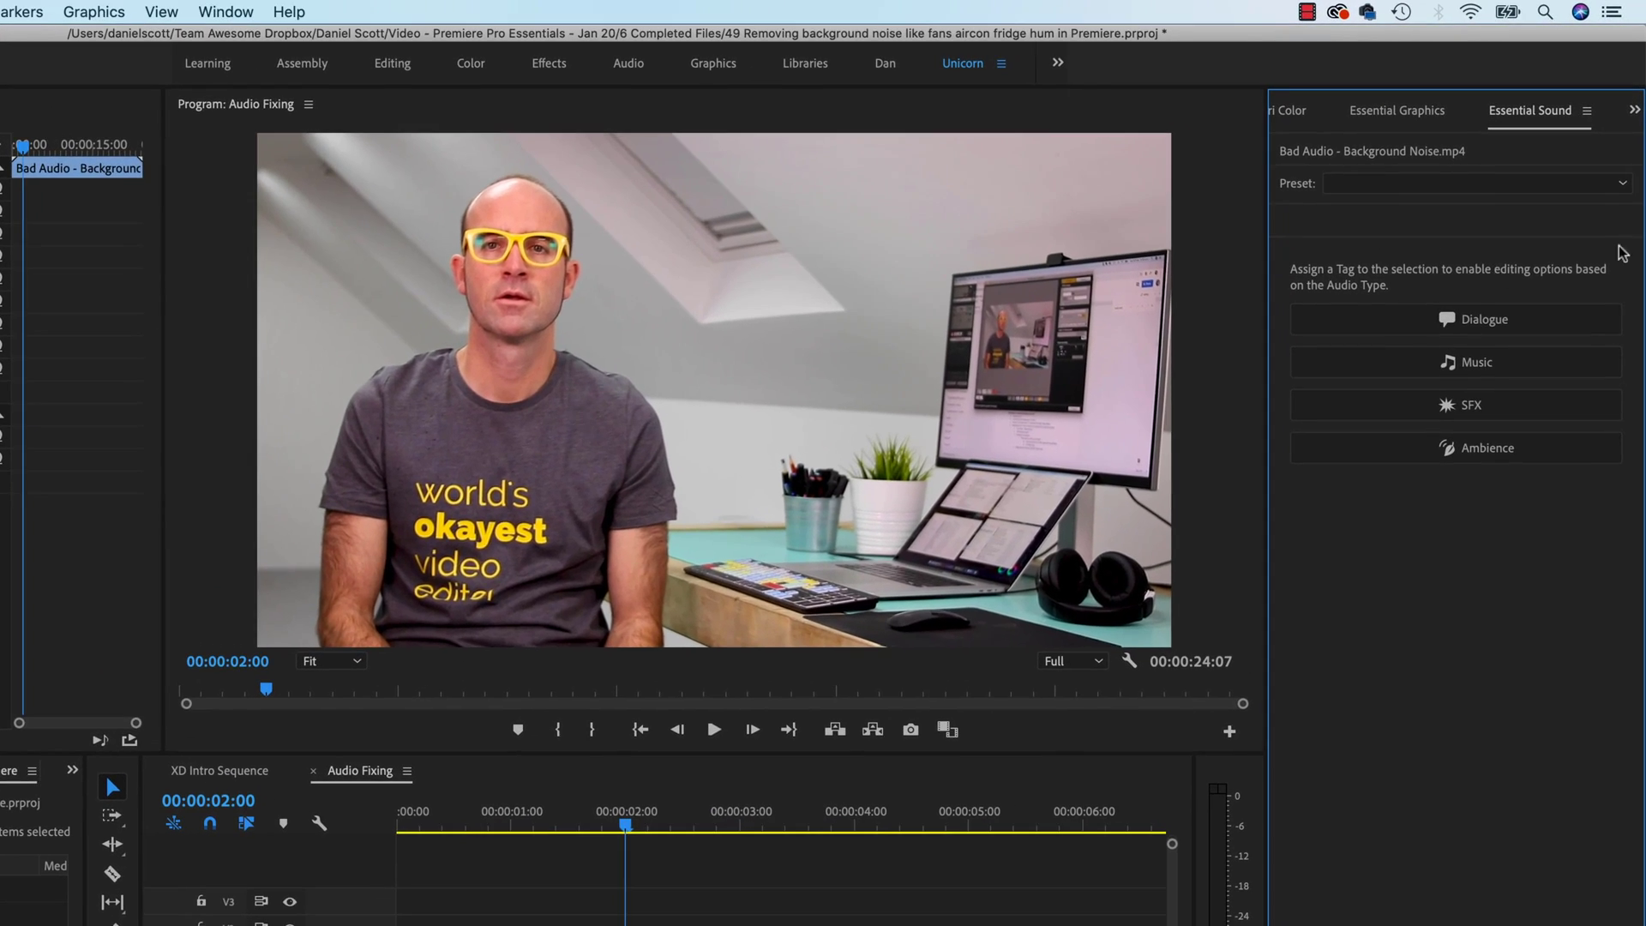
left_click(1427, 324)
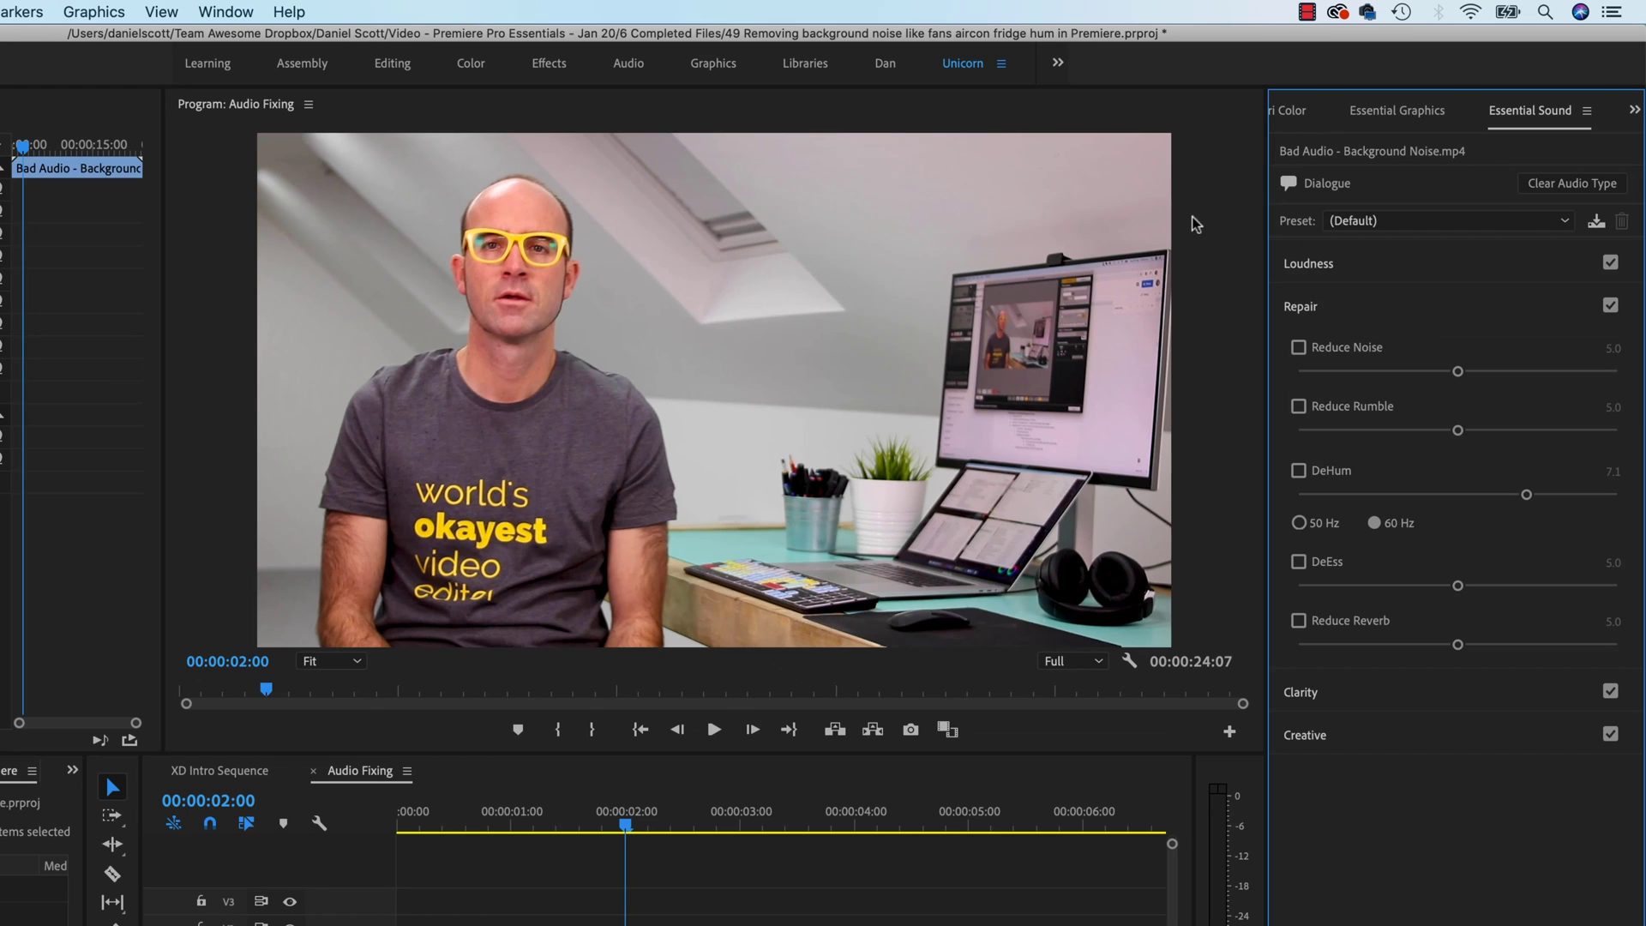
left_click(1301, 308)
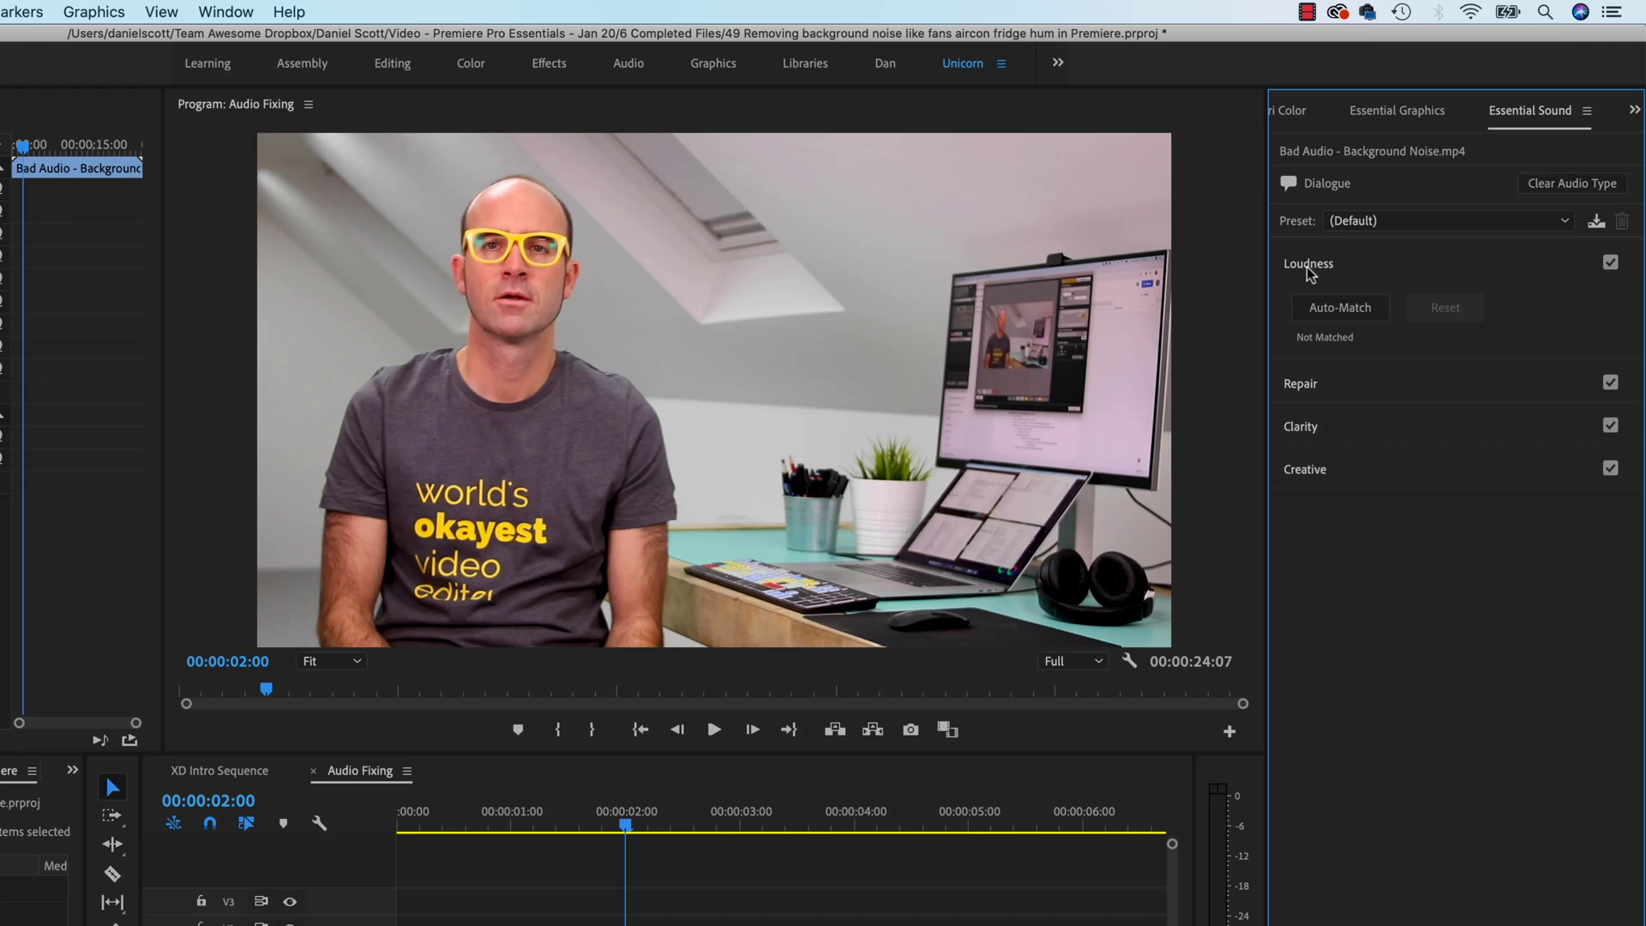
Expand Repair in Essential Sound and tick Reduce Noise at its default 5.0
left_click(1308, 269)
left_click(1314, 379)
left_click(1314, 390)
left_click(1316, 281)
left_click(1309, 312)
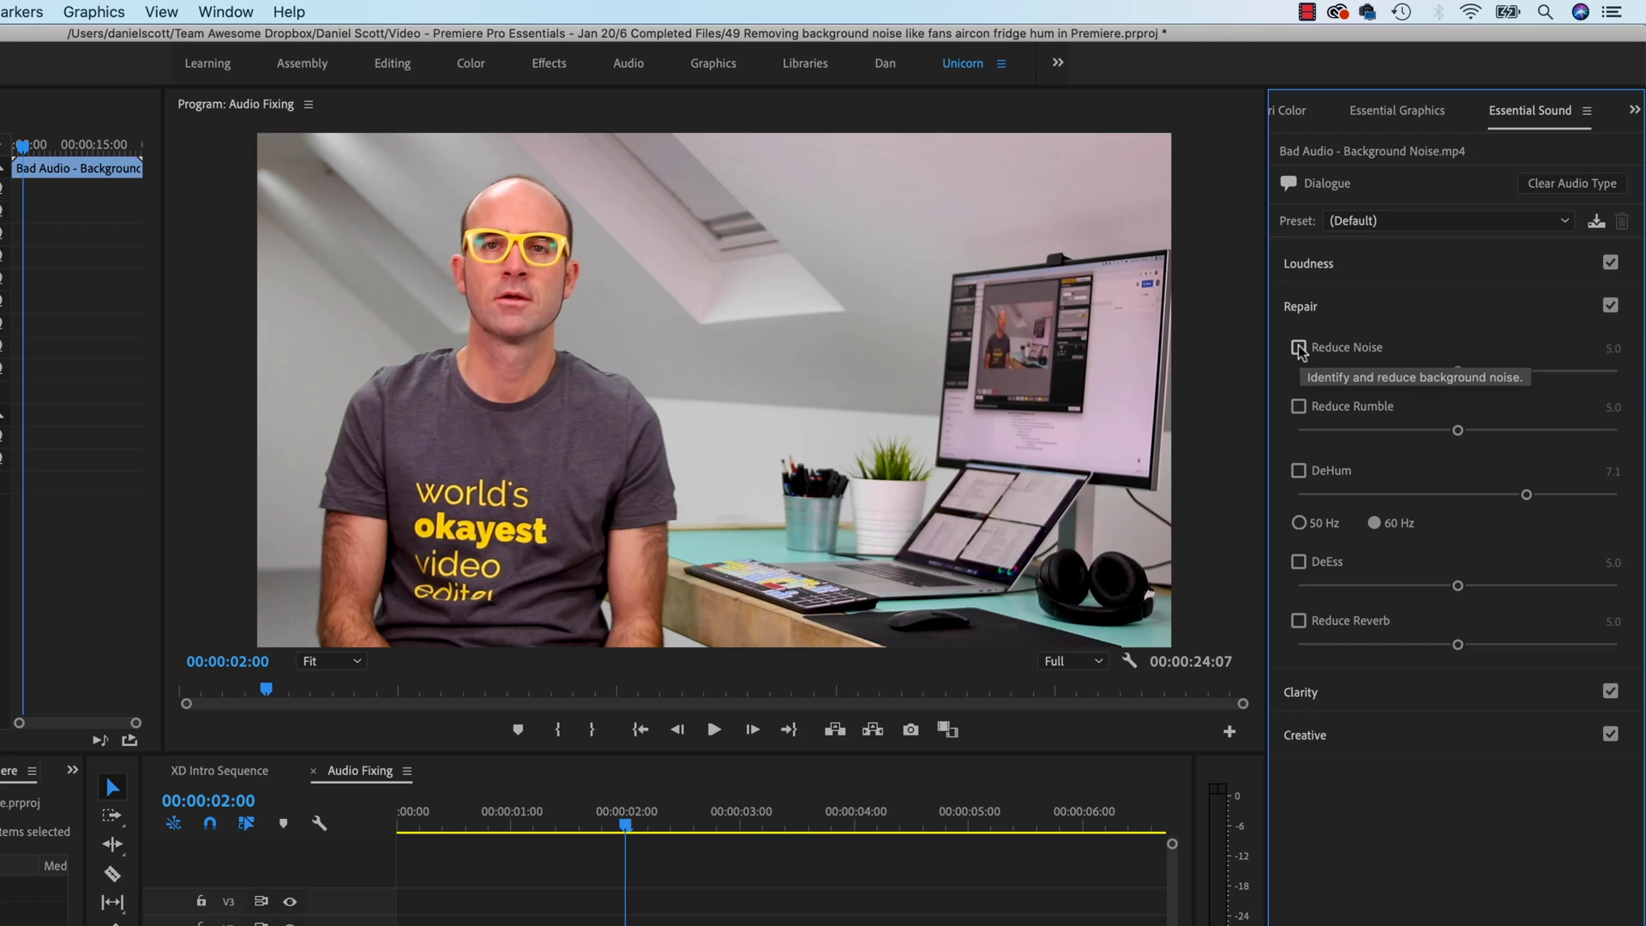
left_click(1299, 347)
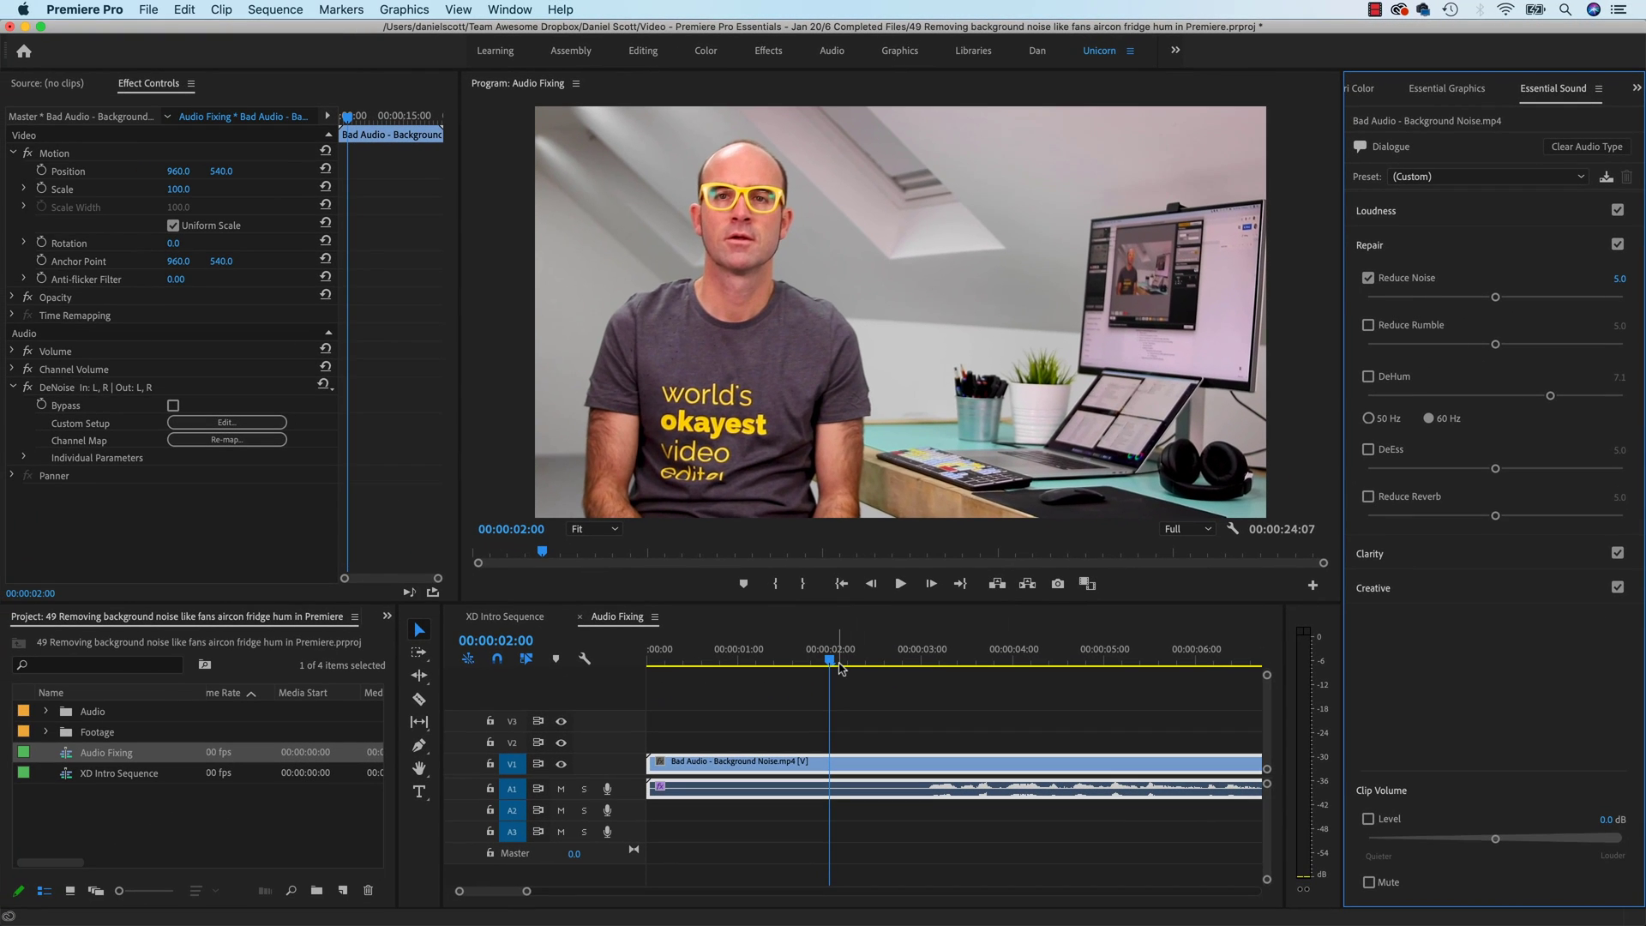
Play the clip from the start with Reduce Noise at 5.0, then return the playhead to the start
left_click_drag(836, 662, 660, 662)
key("space")
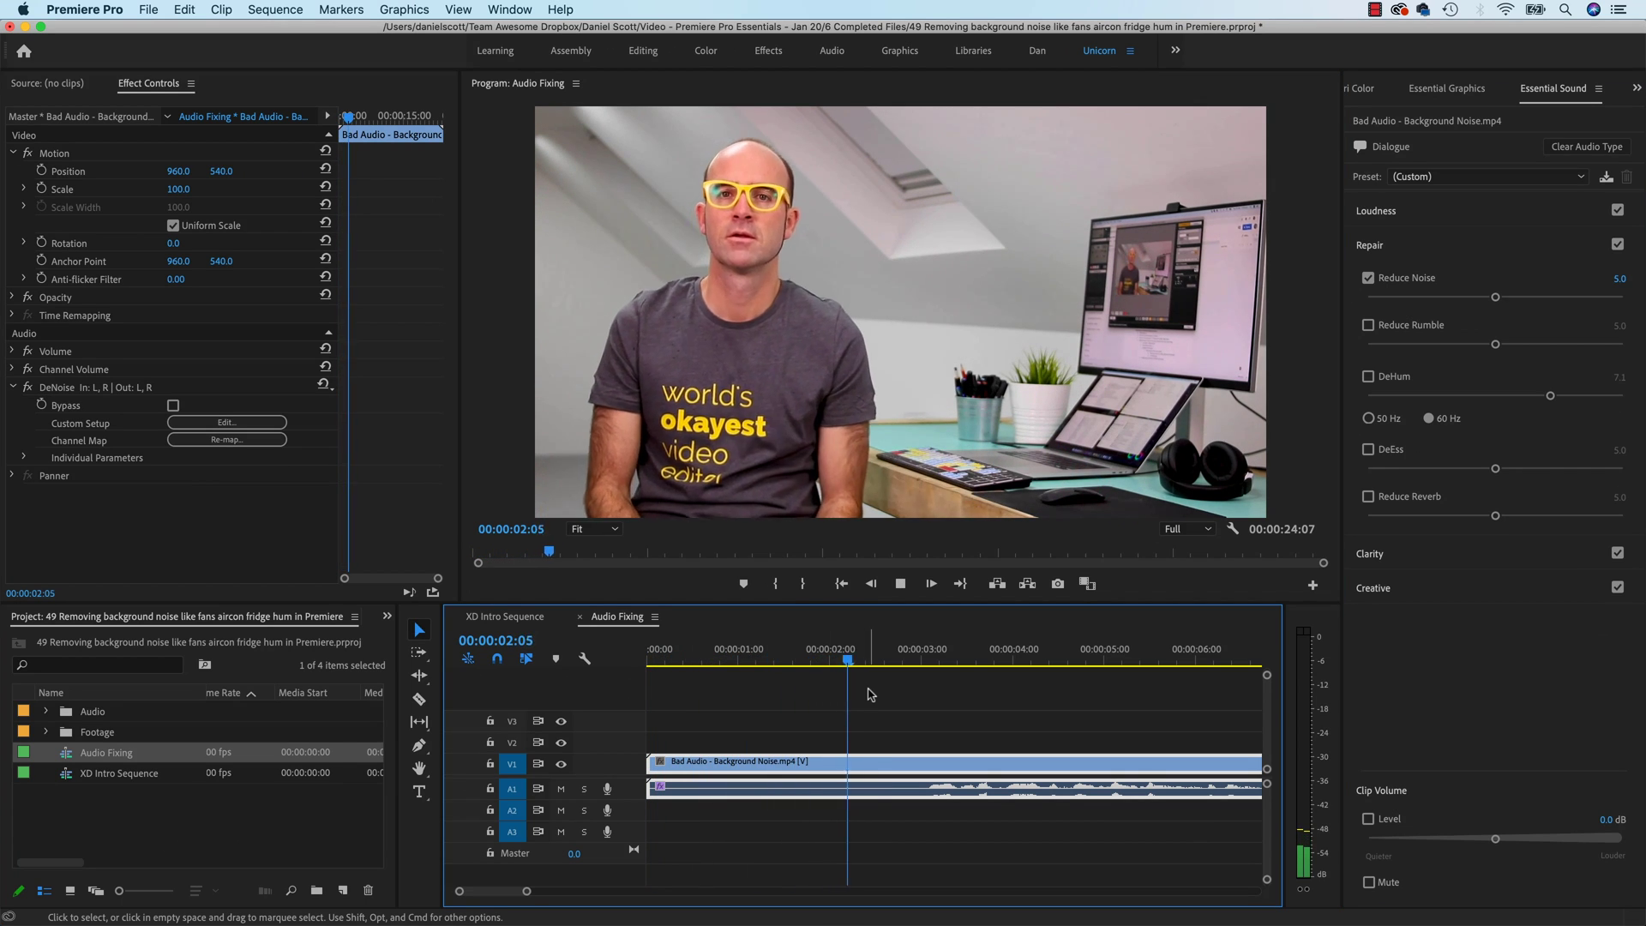
key("space")
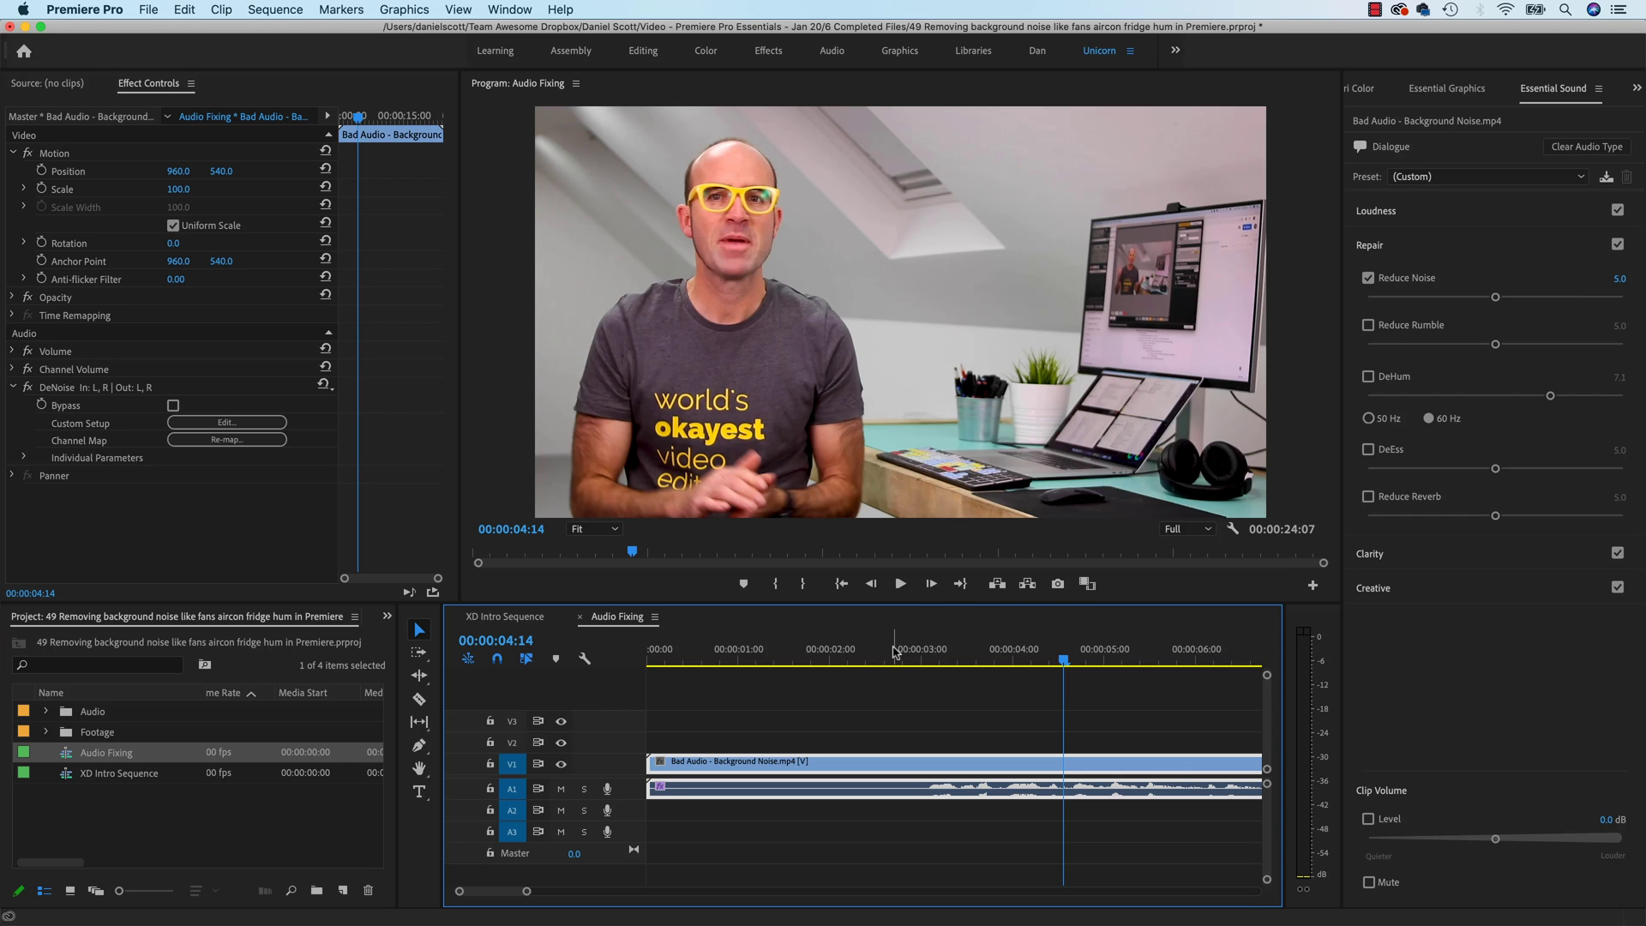
key("Home")
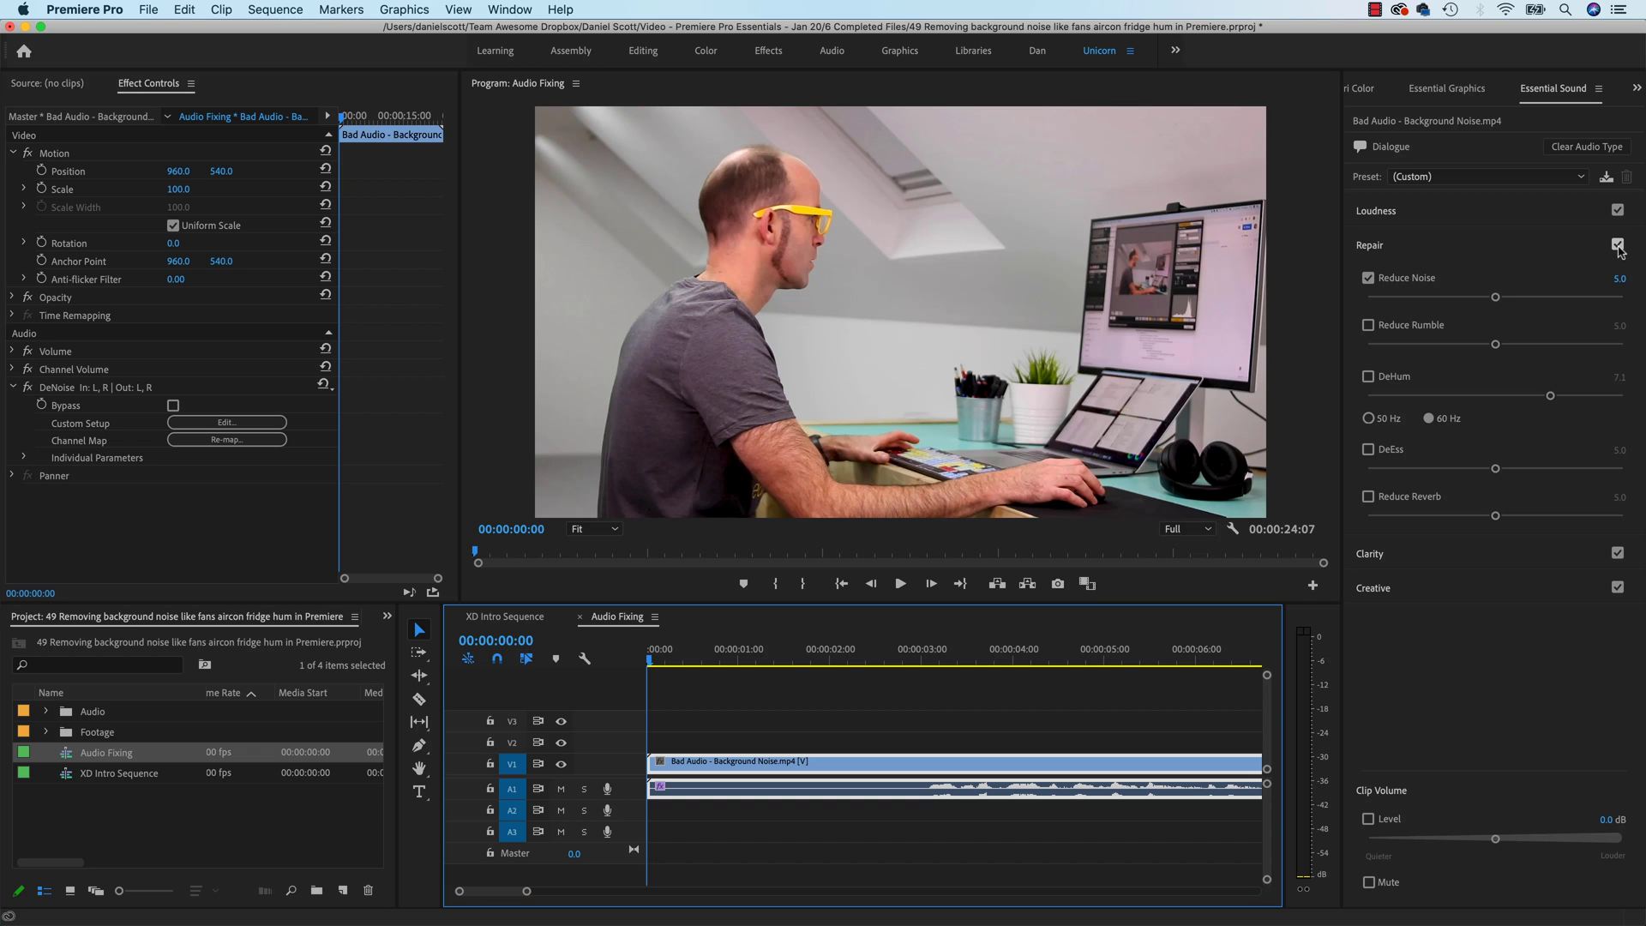
left_click(1617, 246)
key("space")
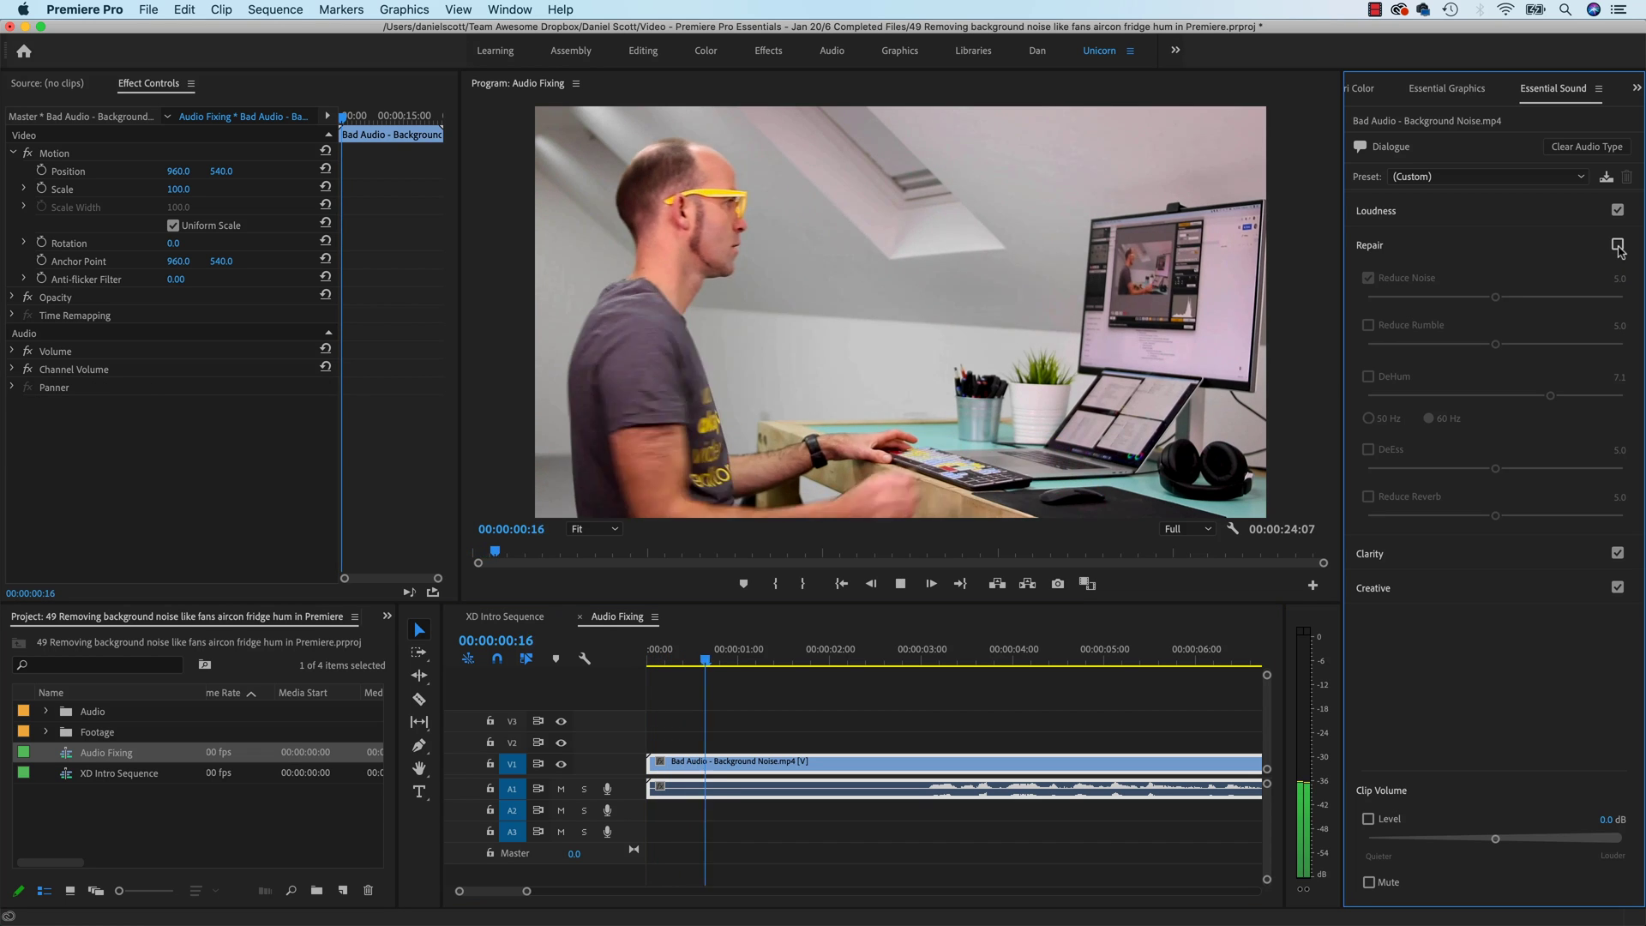
left_click(1617, 246)
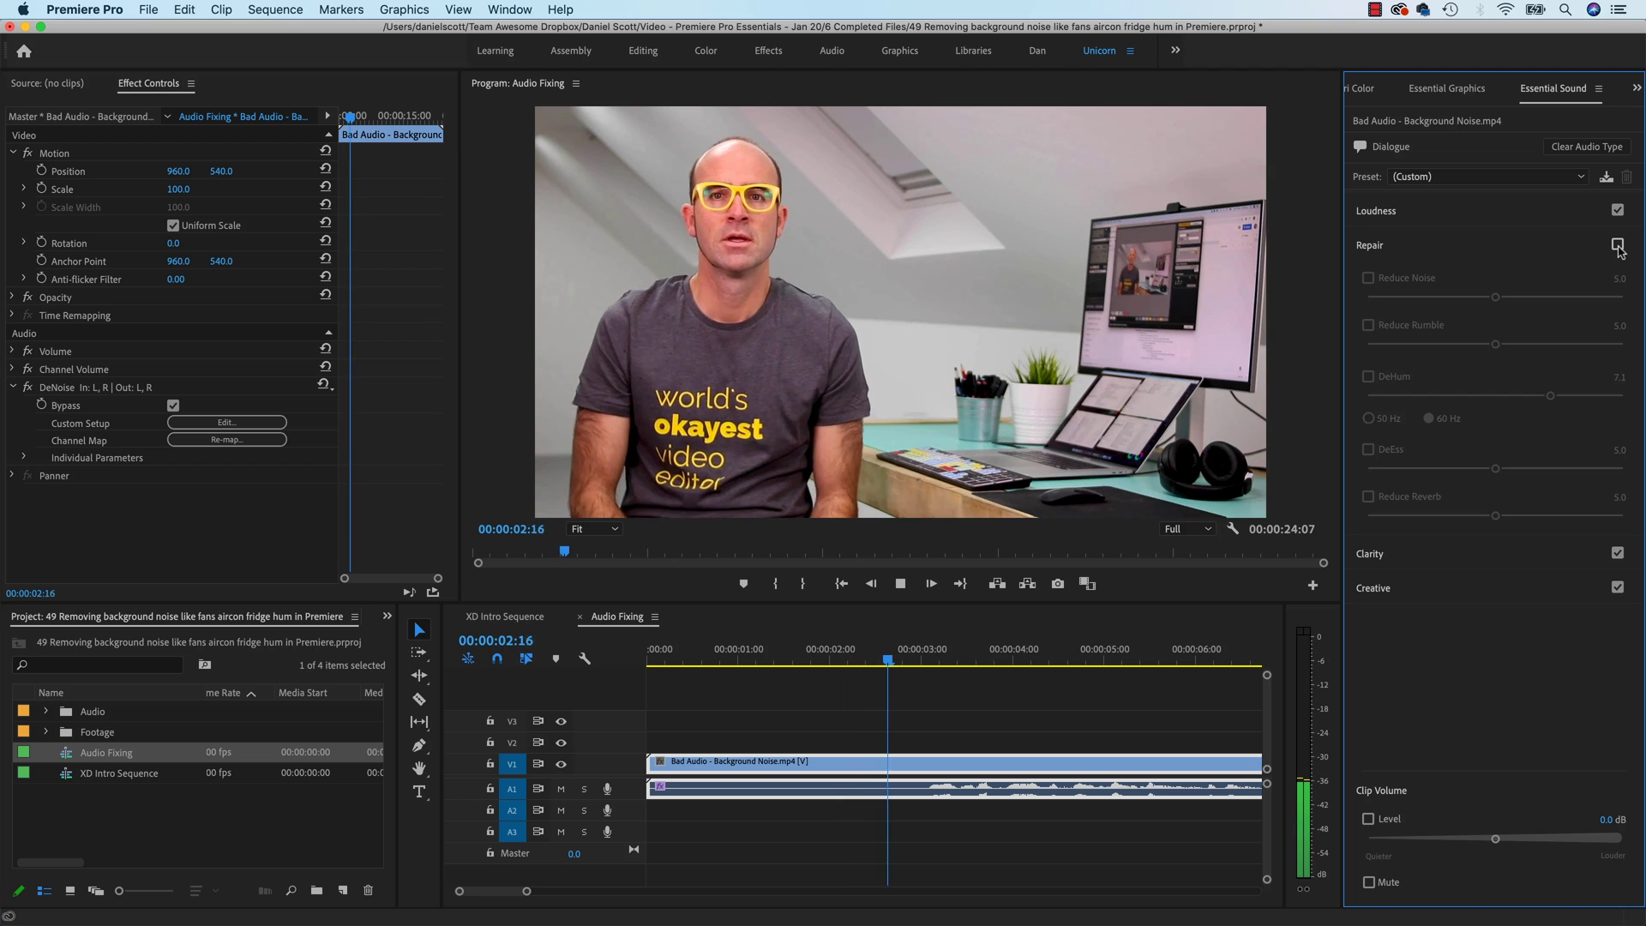
key("space")
key("Home")
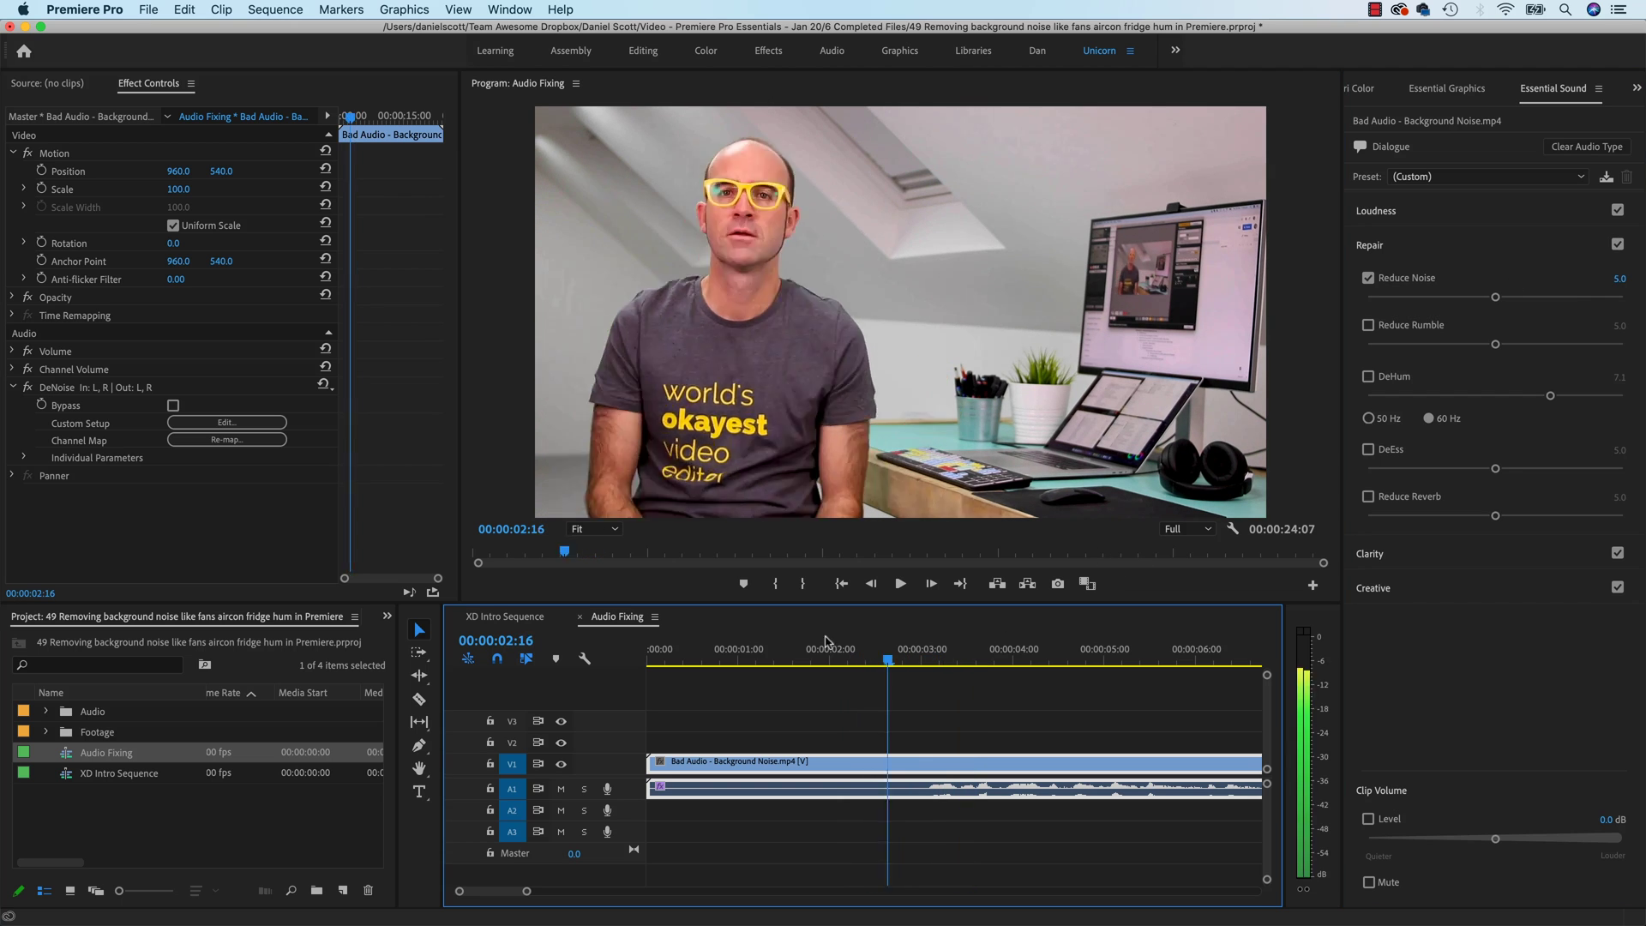
key("space")
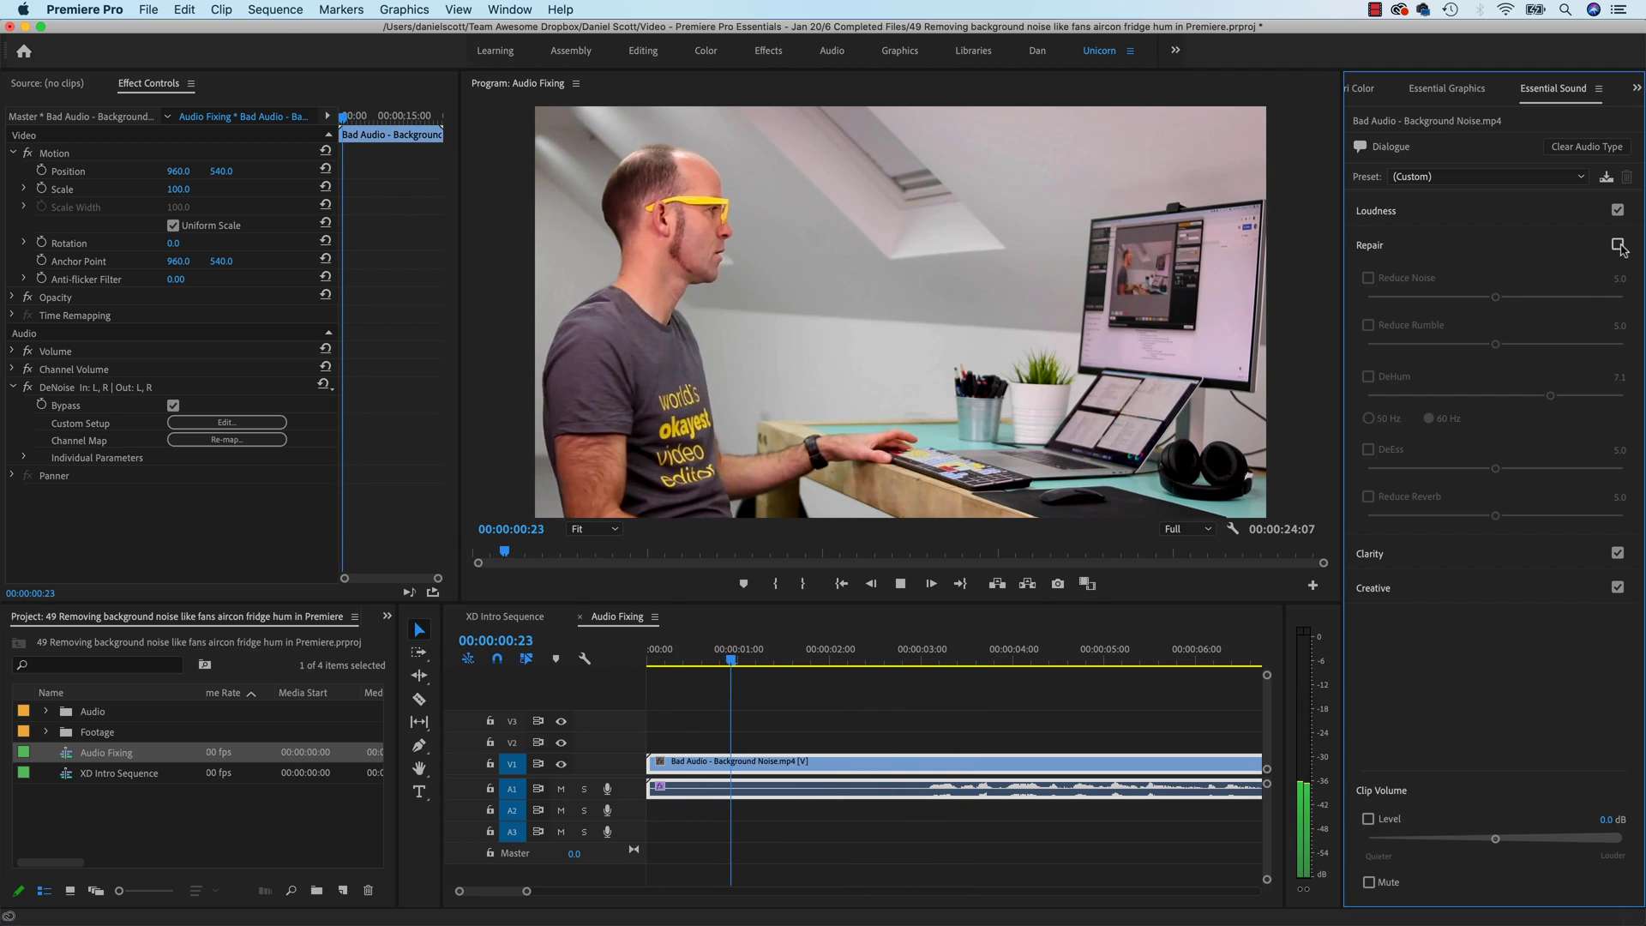
left_click(1618, 246)
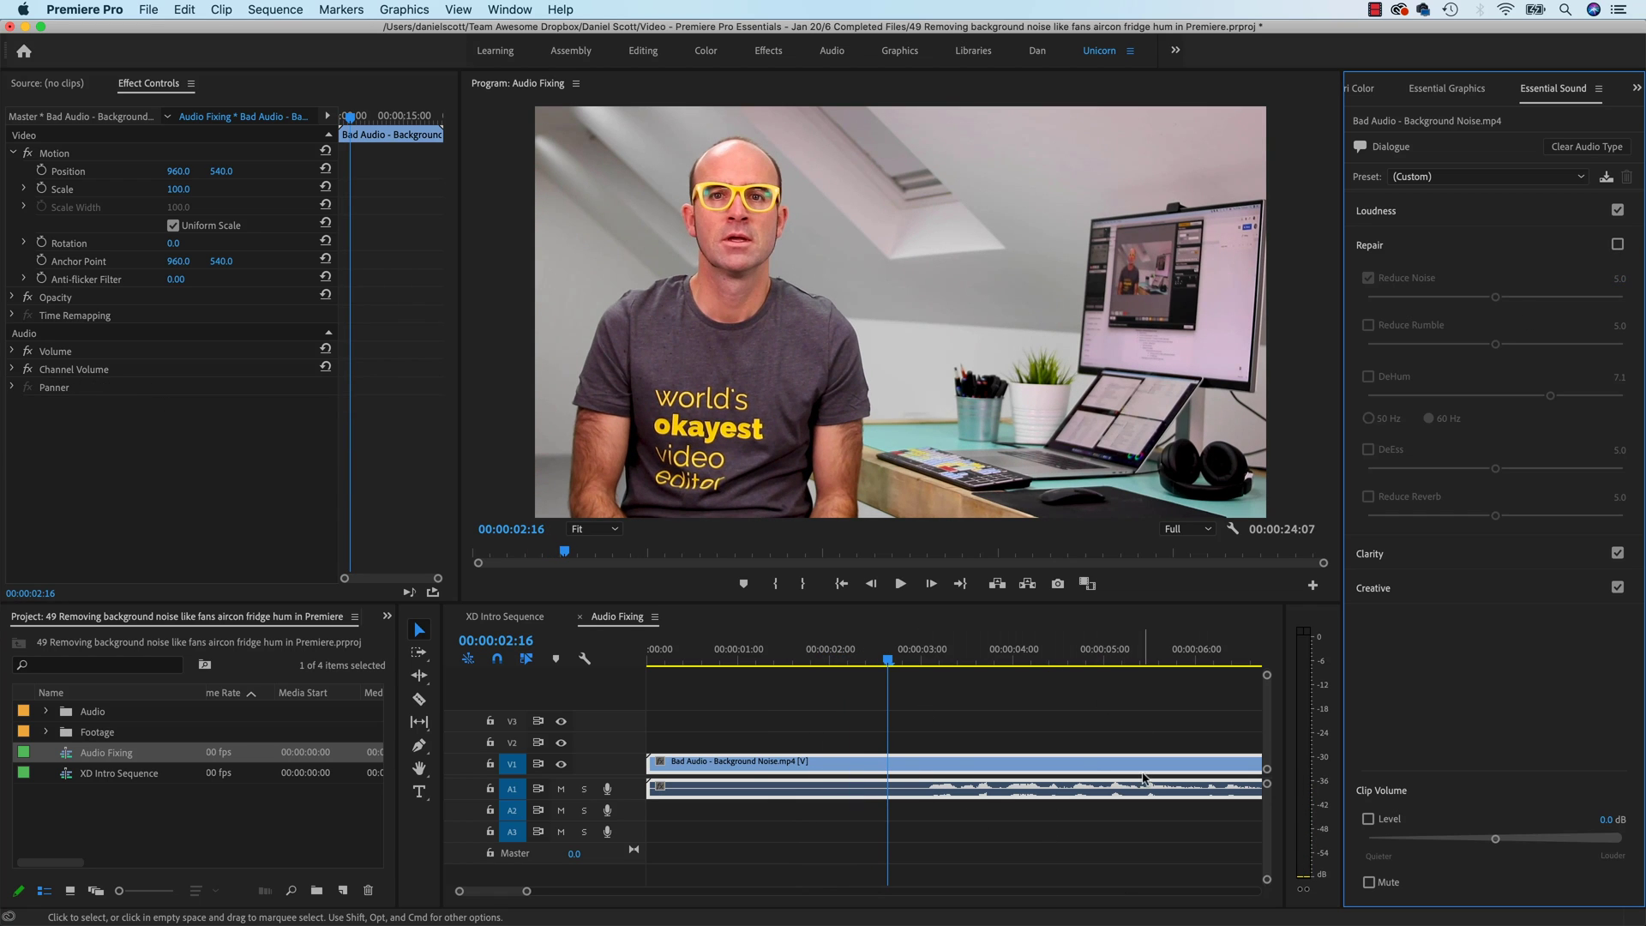
left_click(648, 660)
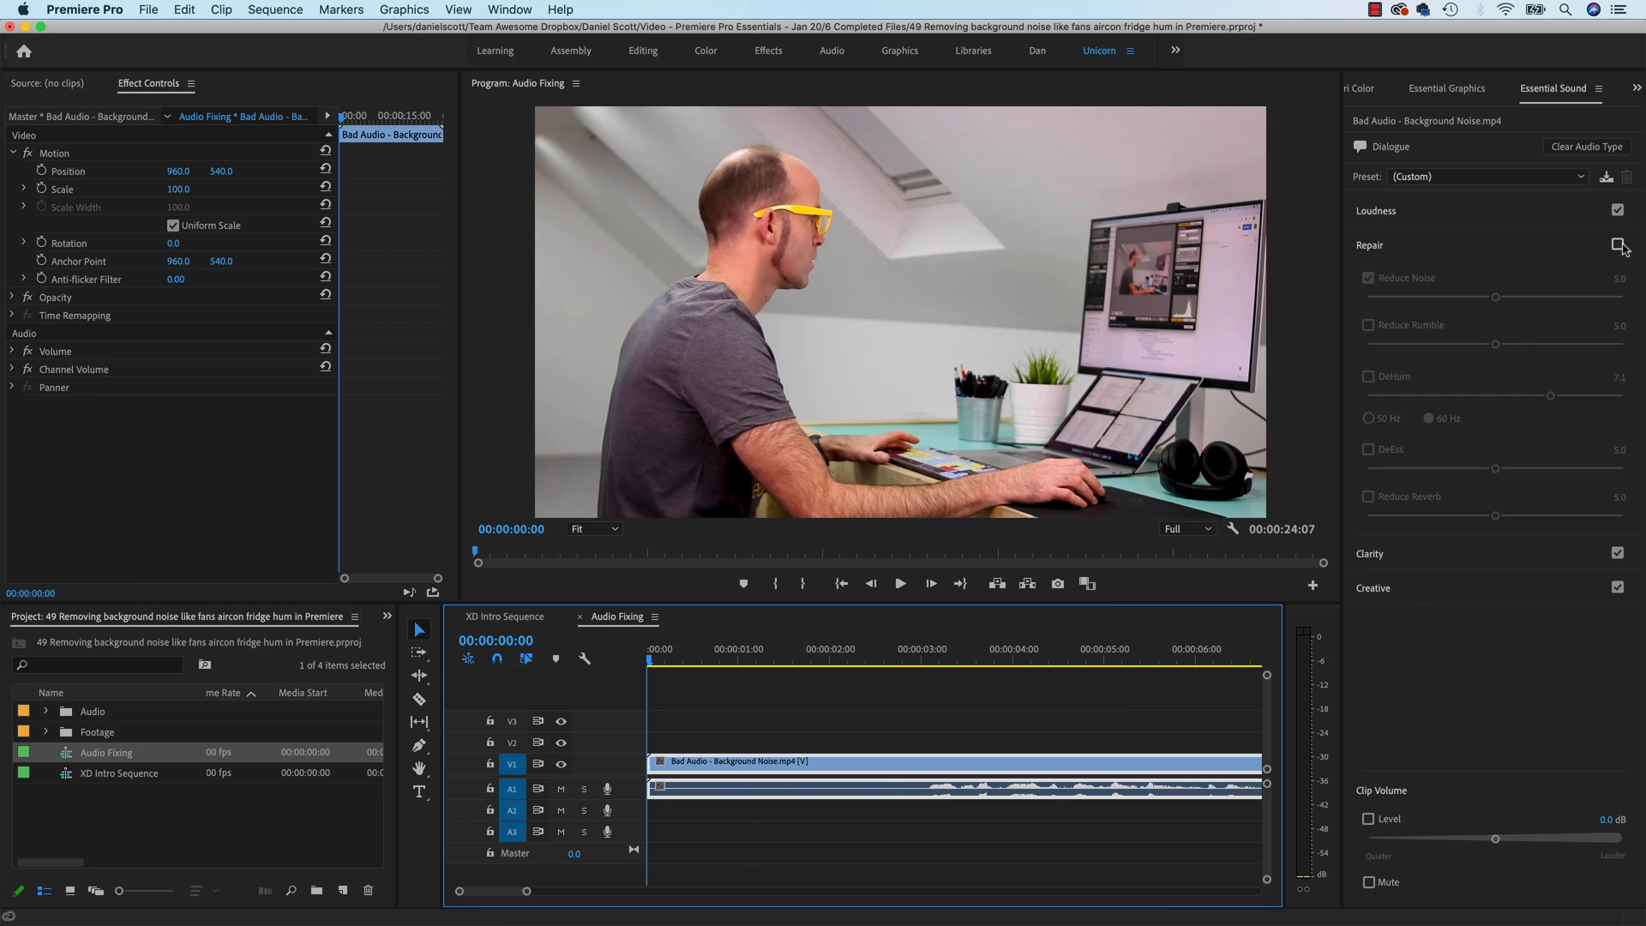
key("space")
key("space")
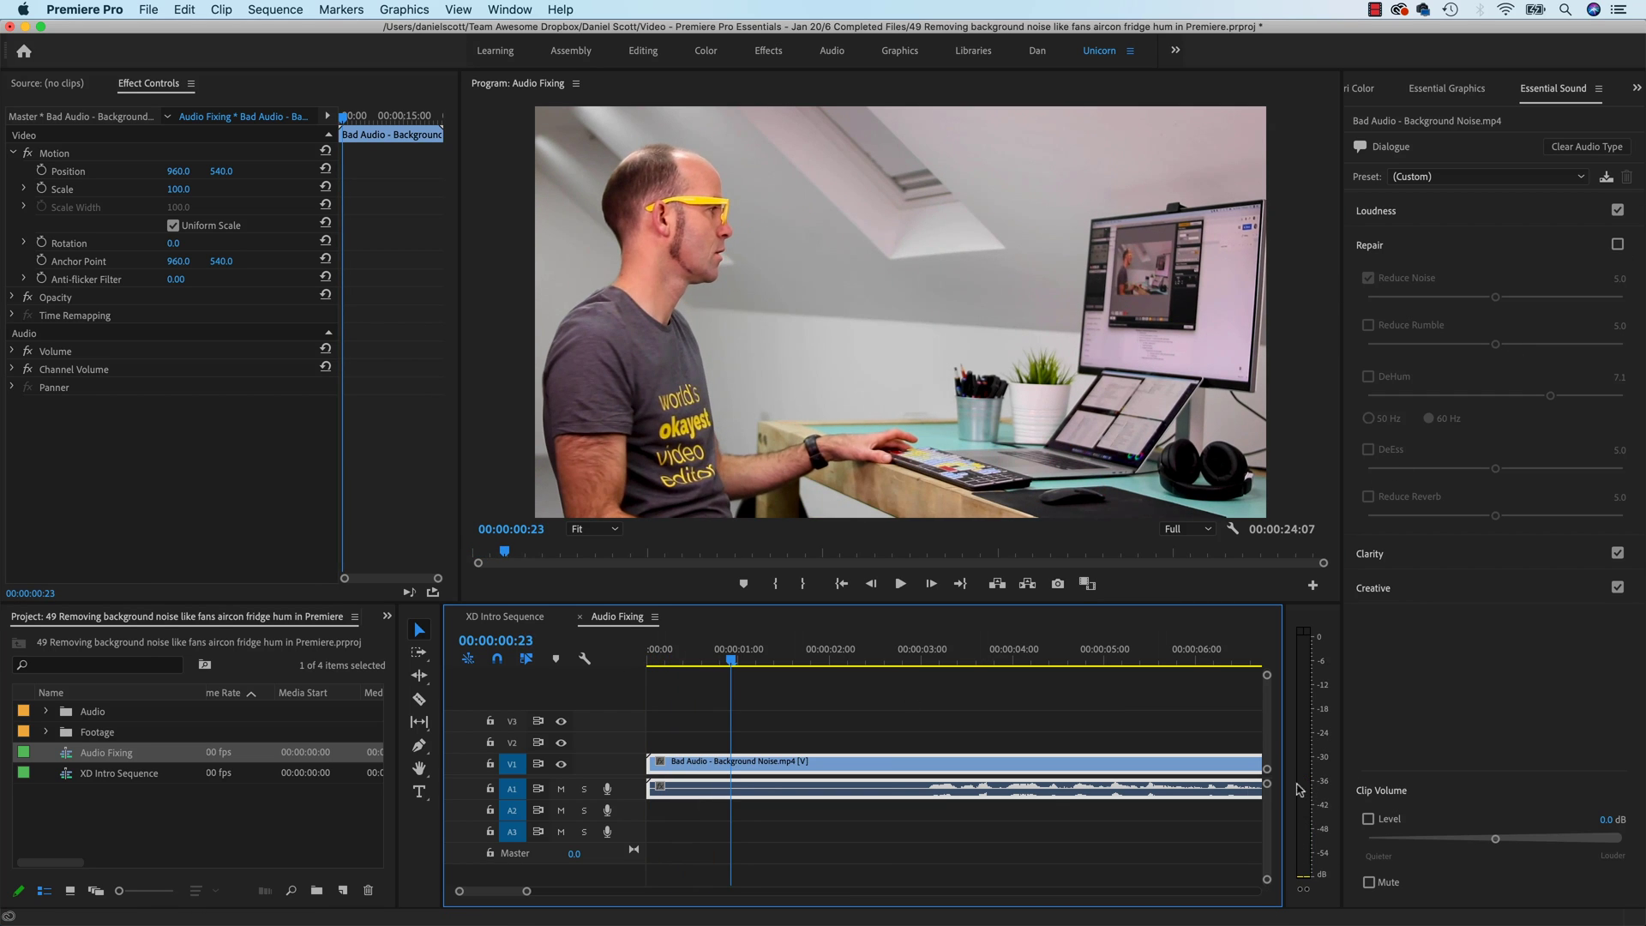
left_click(649, 662)
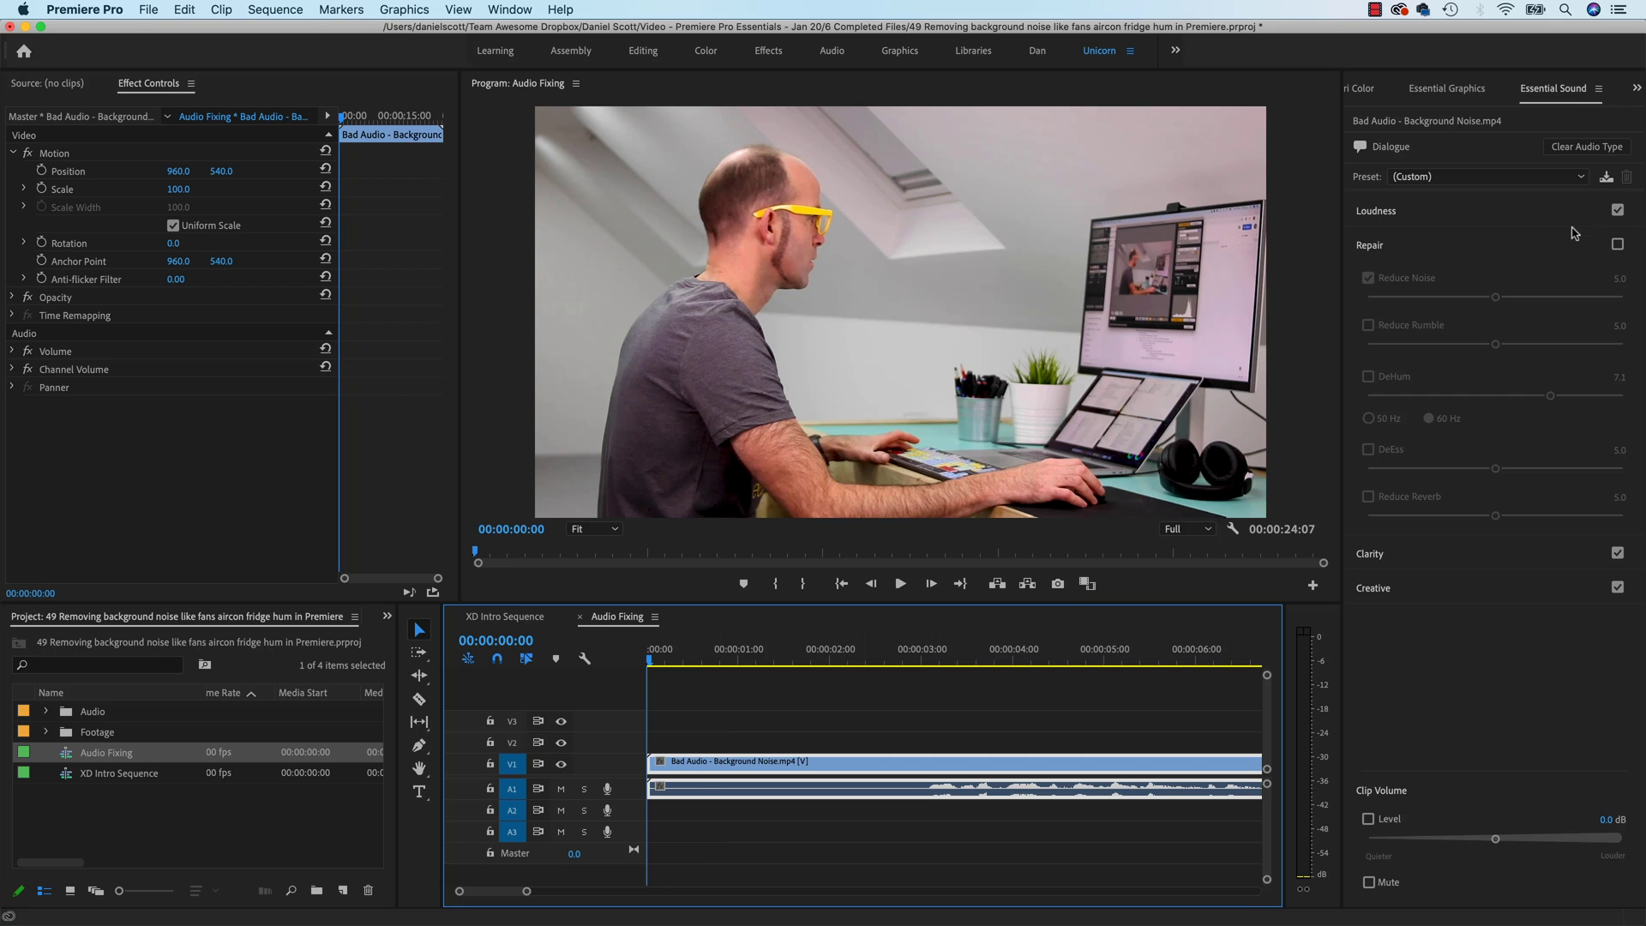
left_click(1617, 245)
key("space")
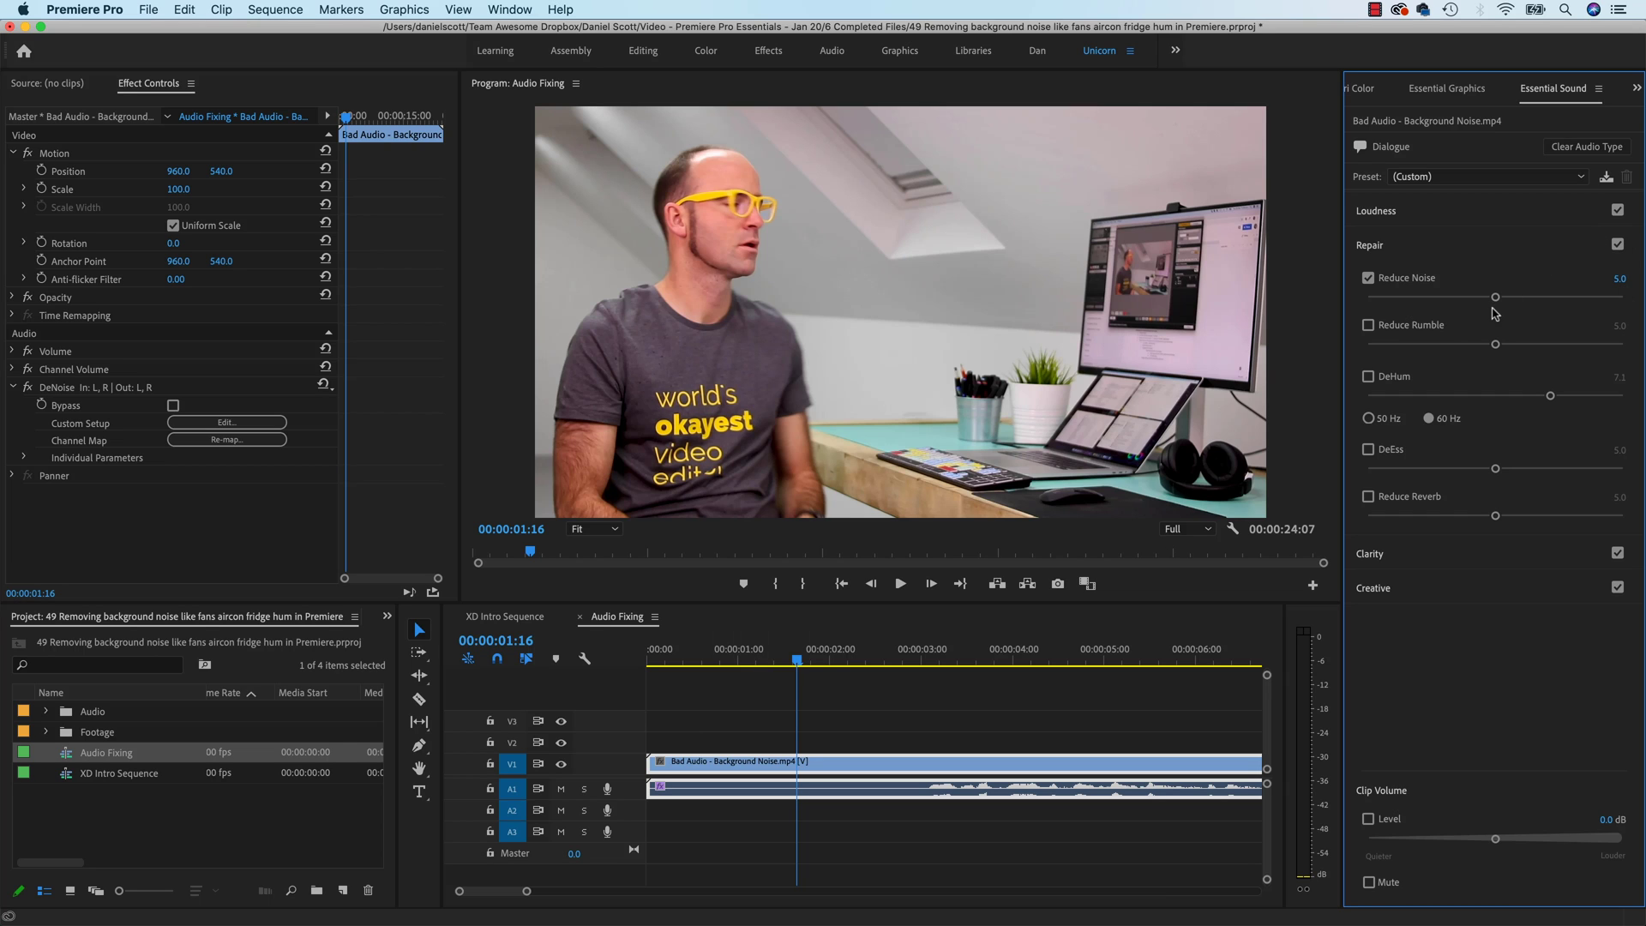
Drag Reduce Noise to 10.0 and play the clip from the start to hear the stronger reduction
left_click_drag(1496, 297, 1639, 302)
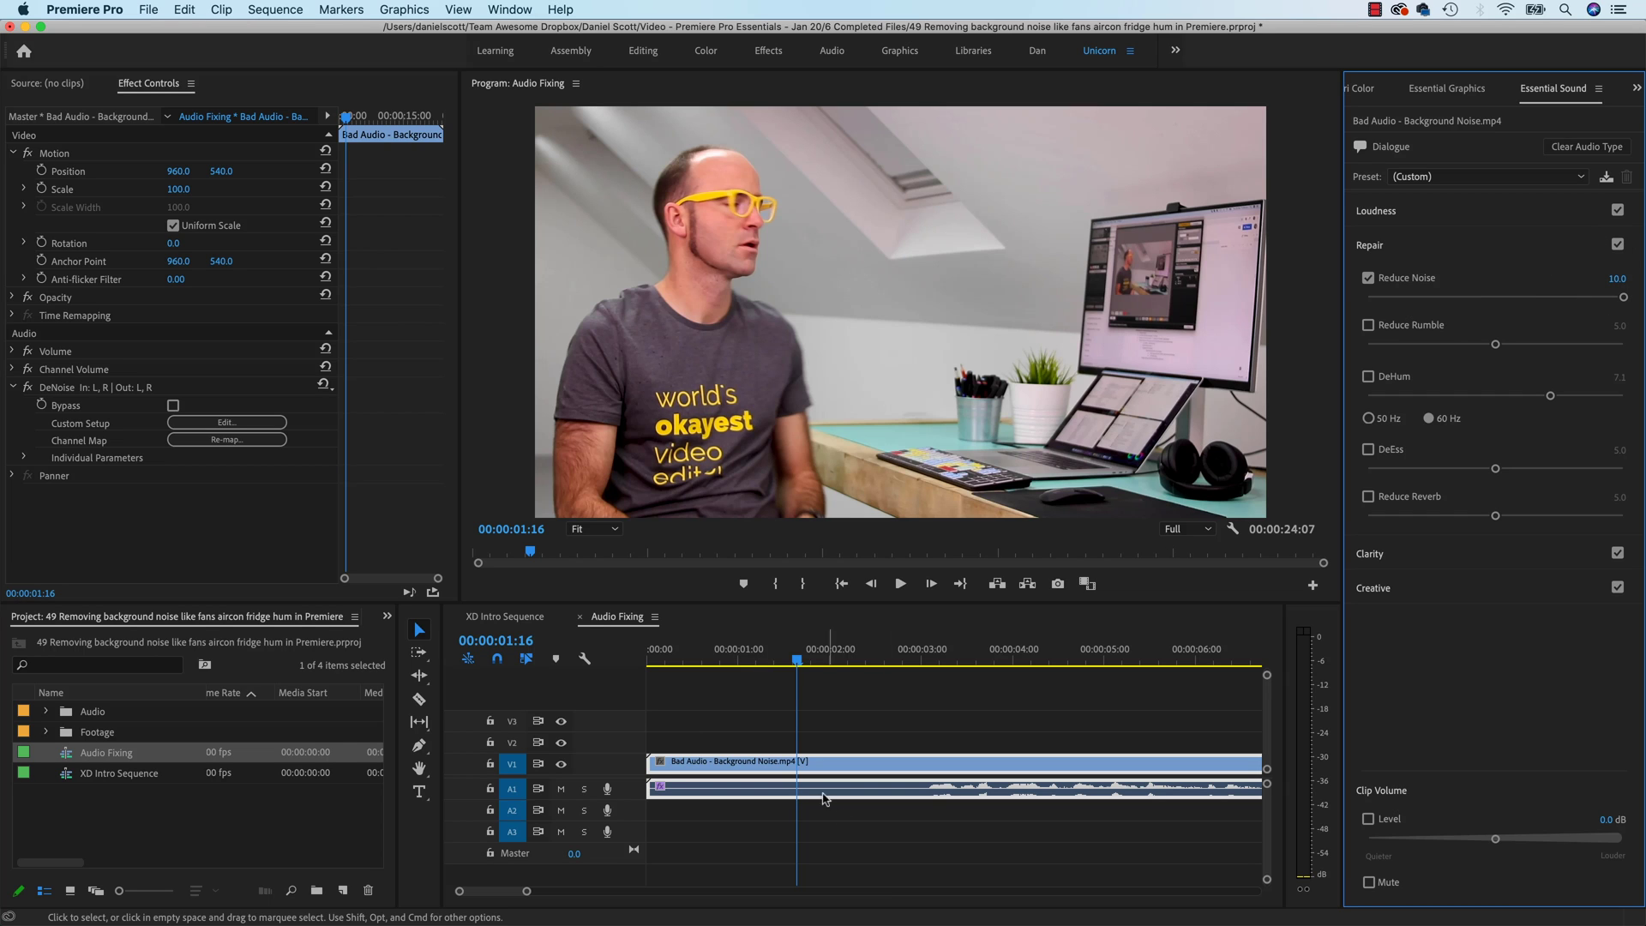
key("shift+3")
key("Home")
key("space")
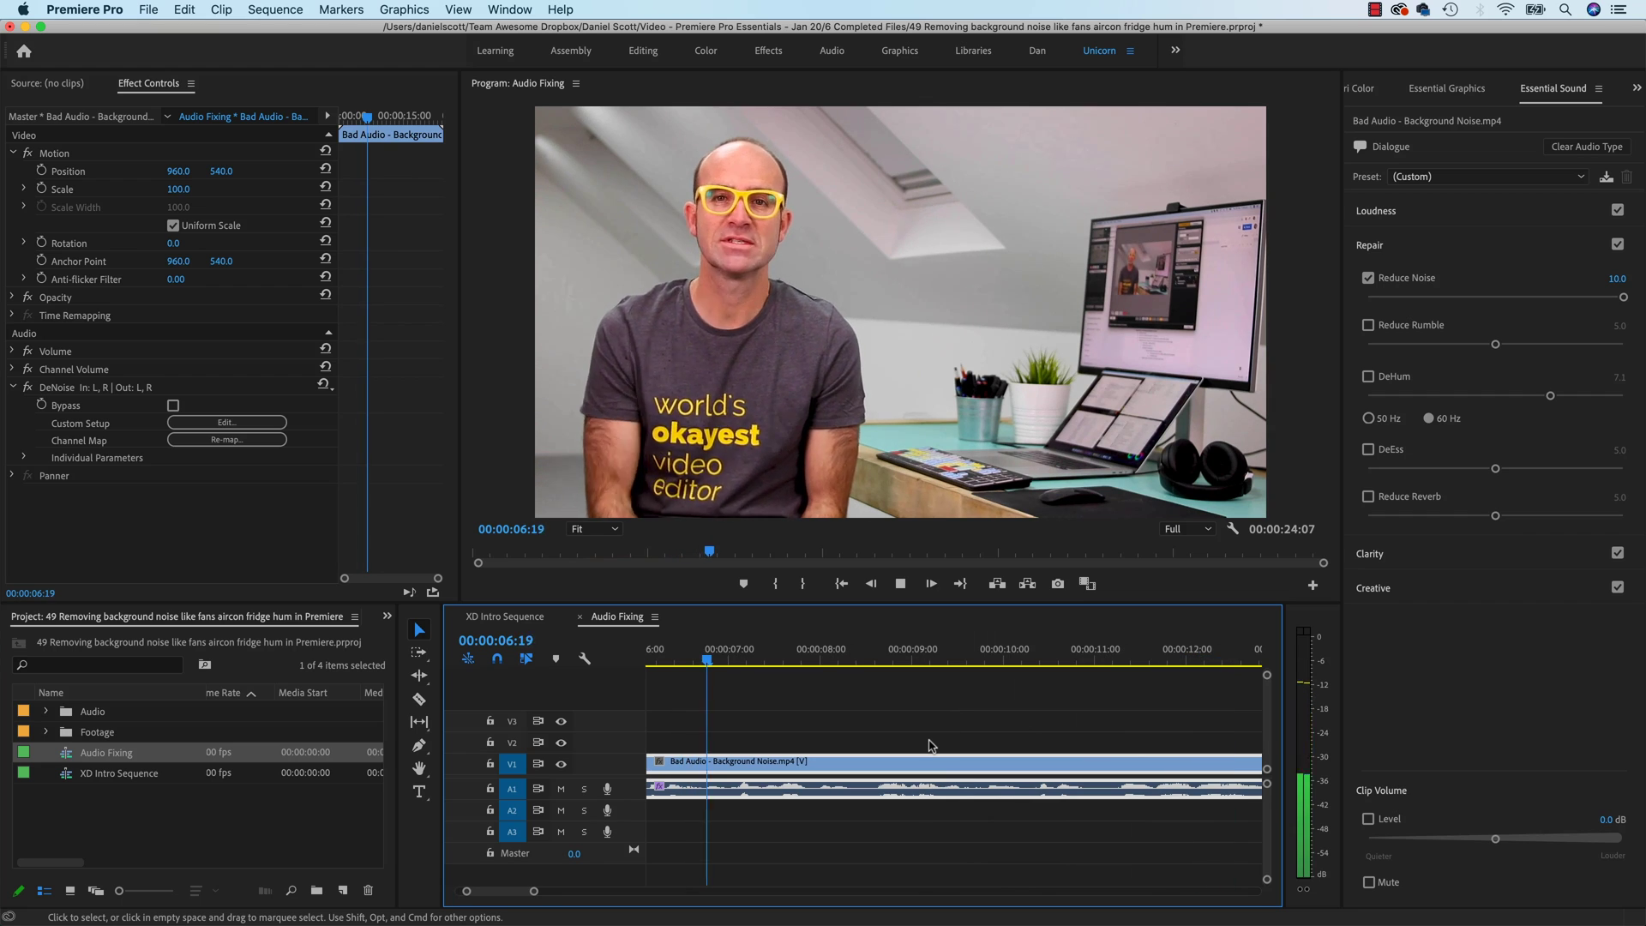
key("space")
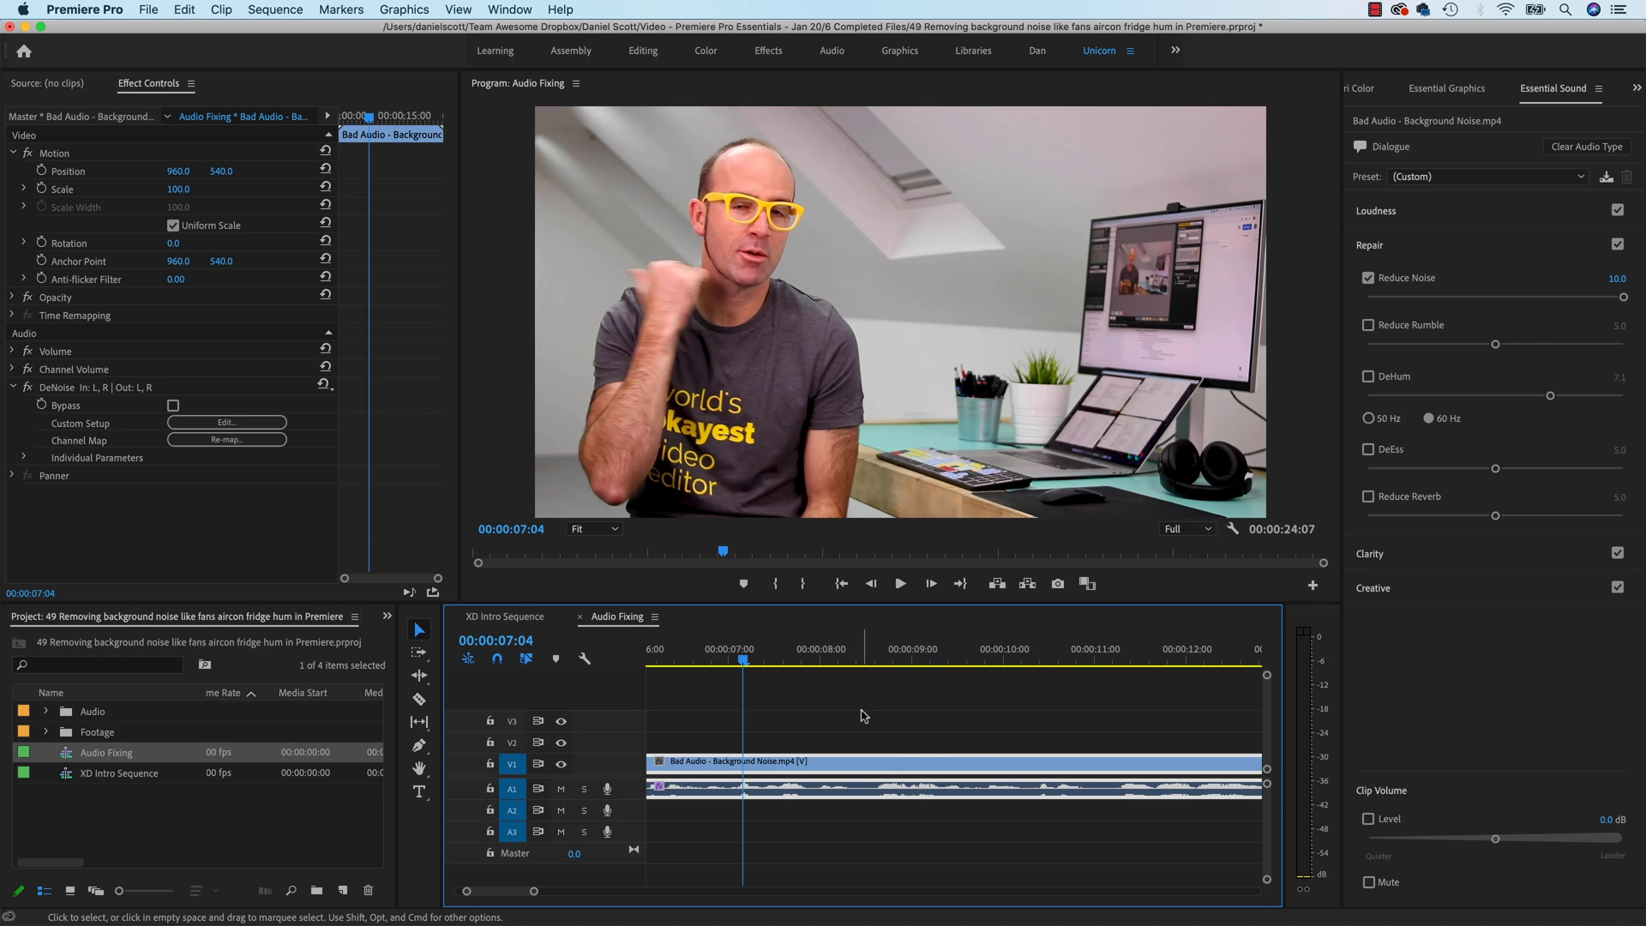
key("space")
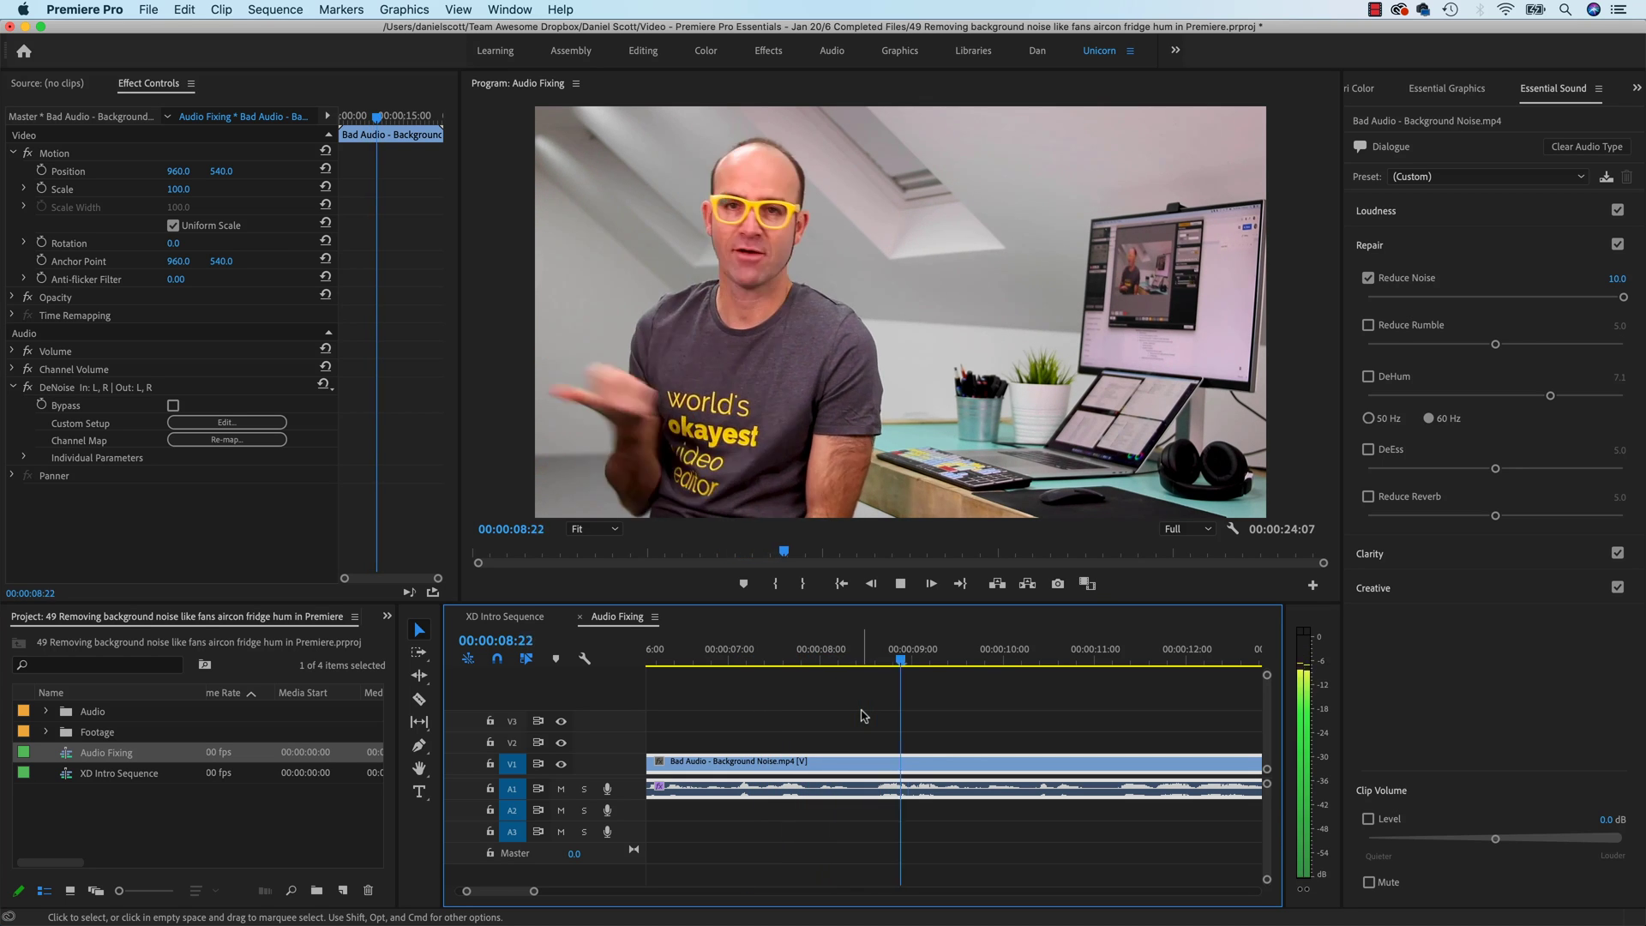
key("space")
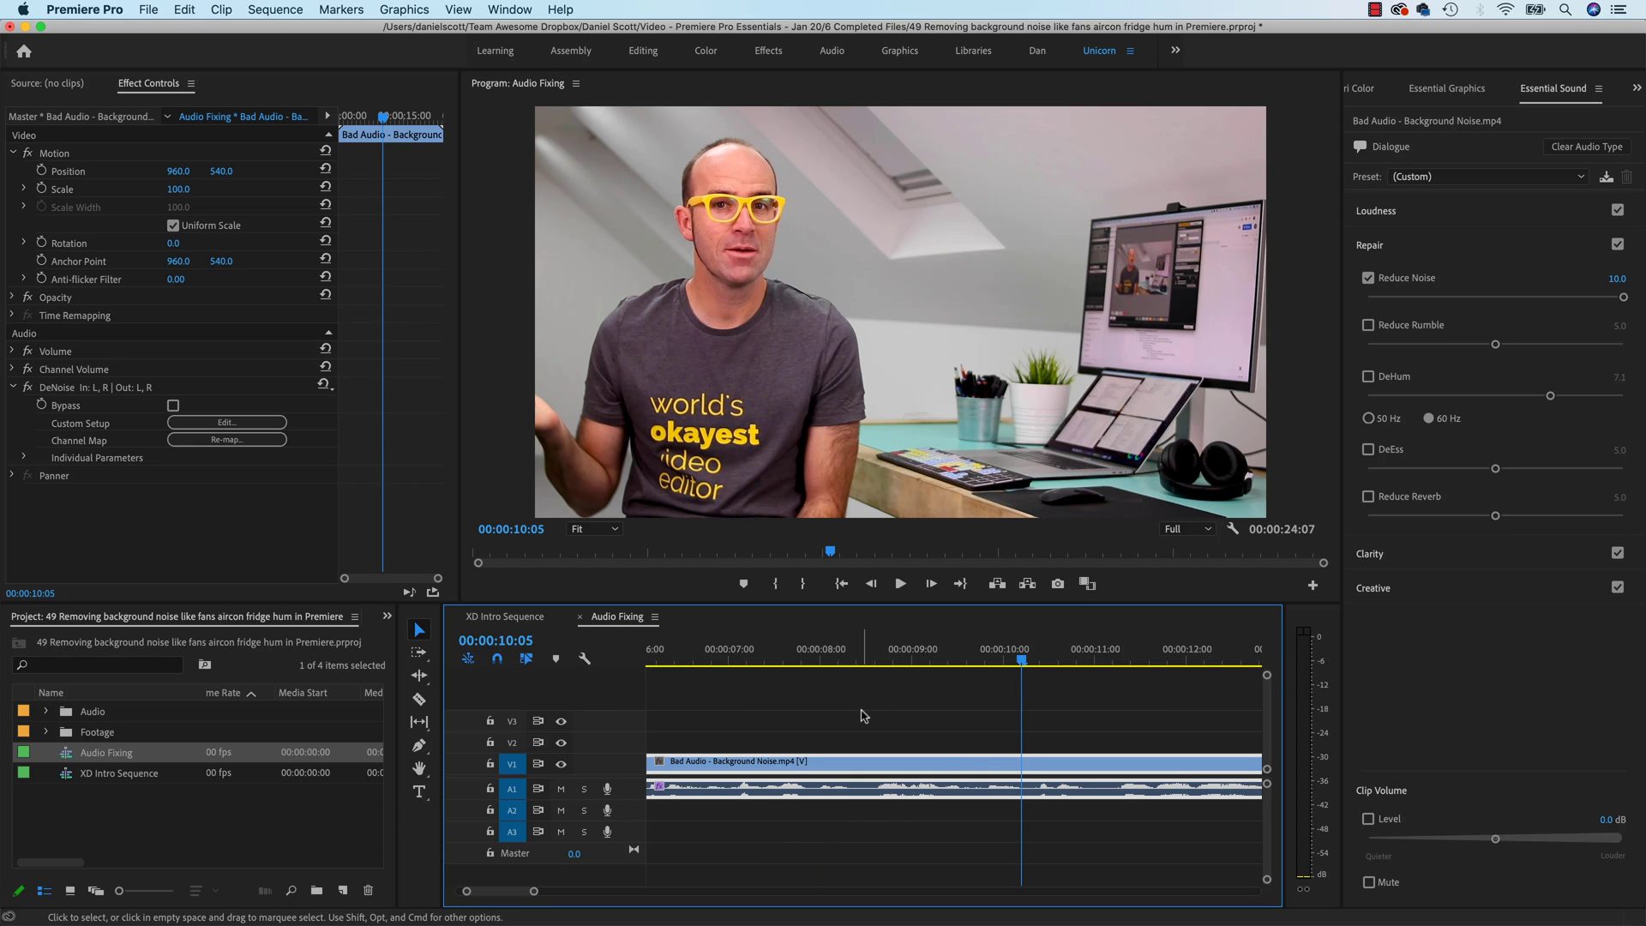
scroll(861, 716, "up", 5)
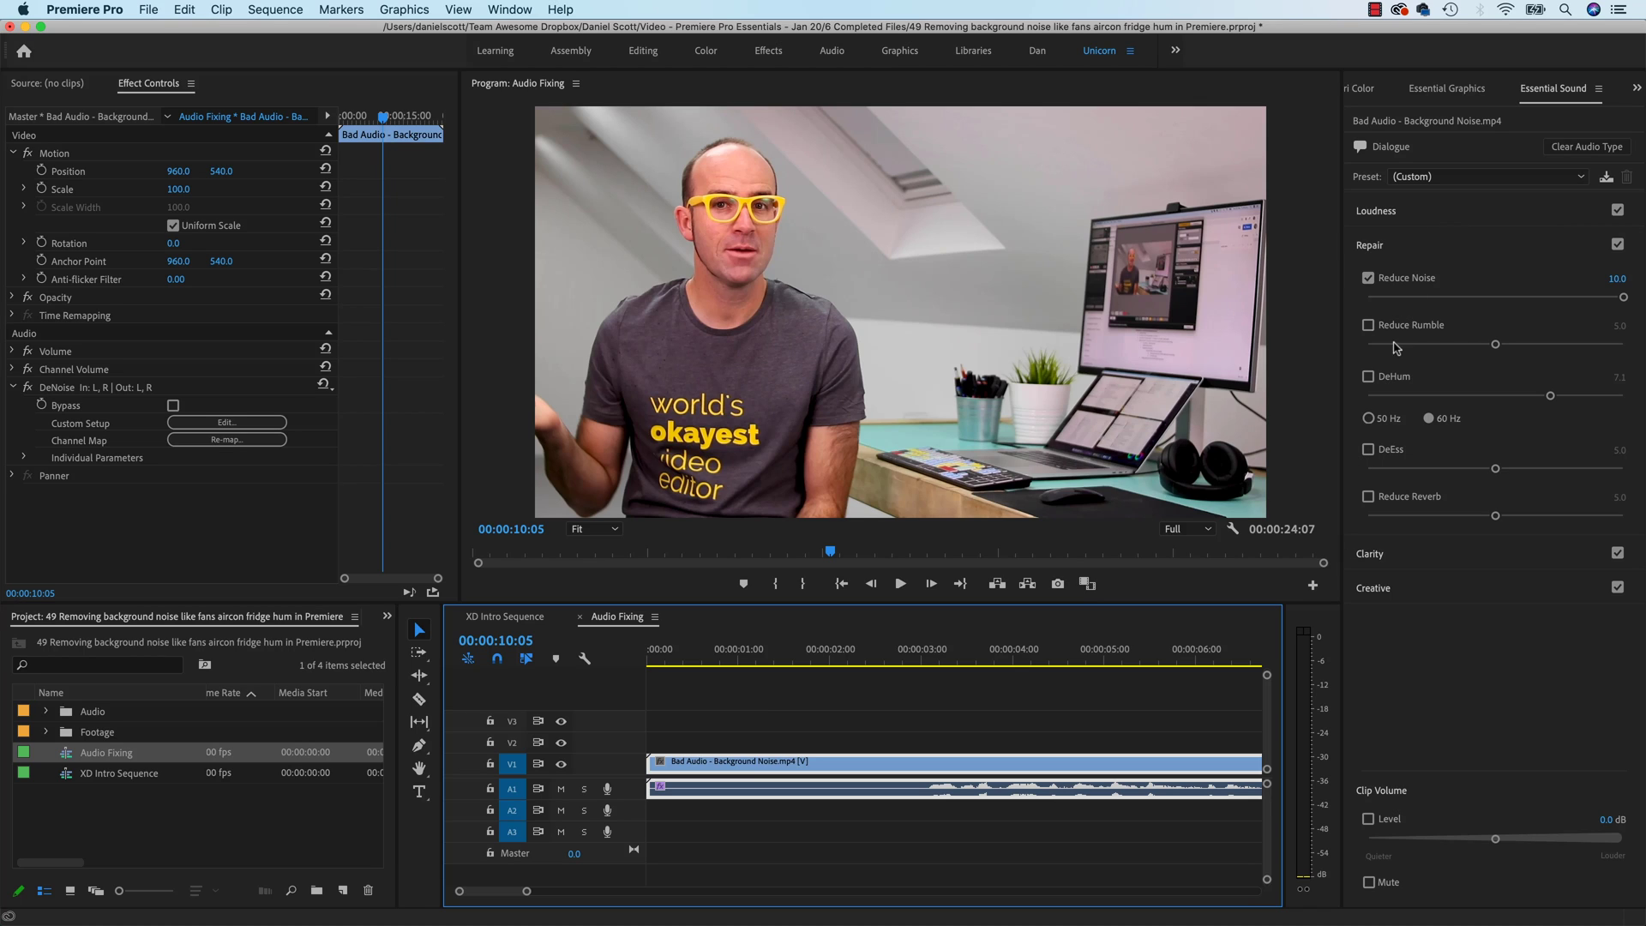
Lower Reduce Noise to 2.6, enable Reduce Rumble at 5.0, and briefly test then untick DeHum, DeEss and Reduce Reverb
left_click(1435, 297)
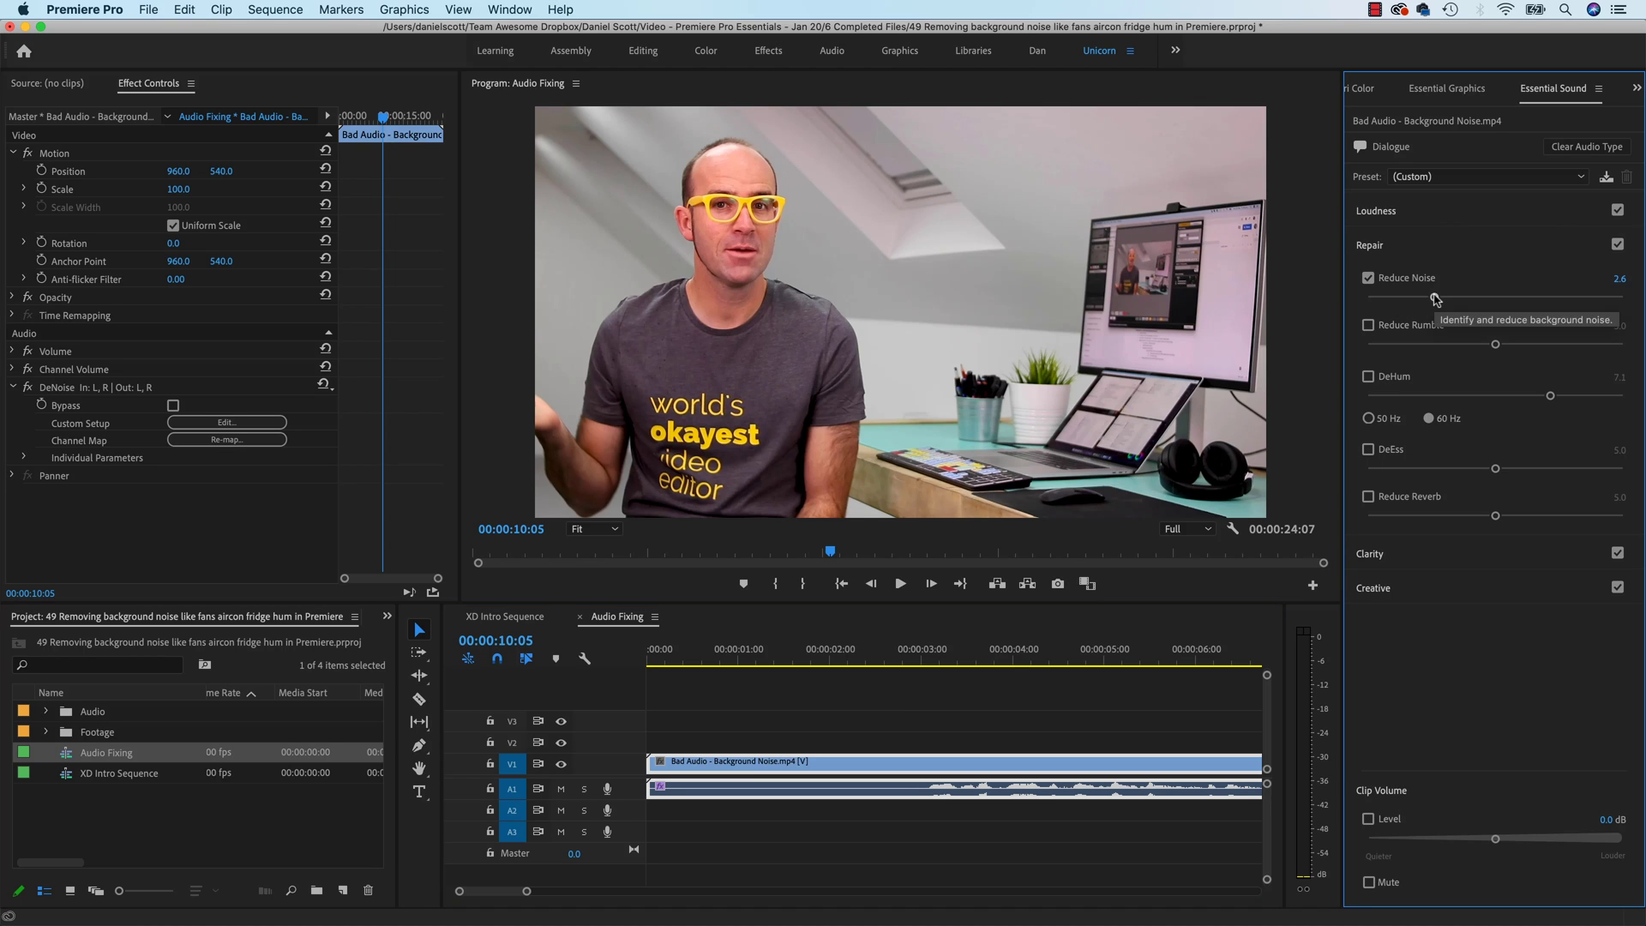
left_click(1369, 326)
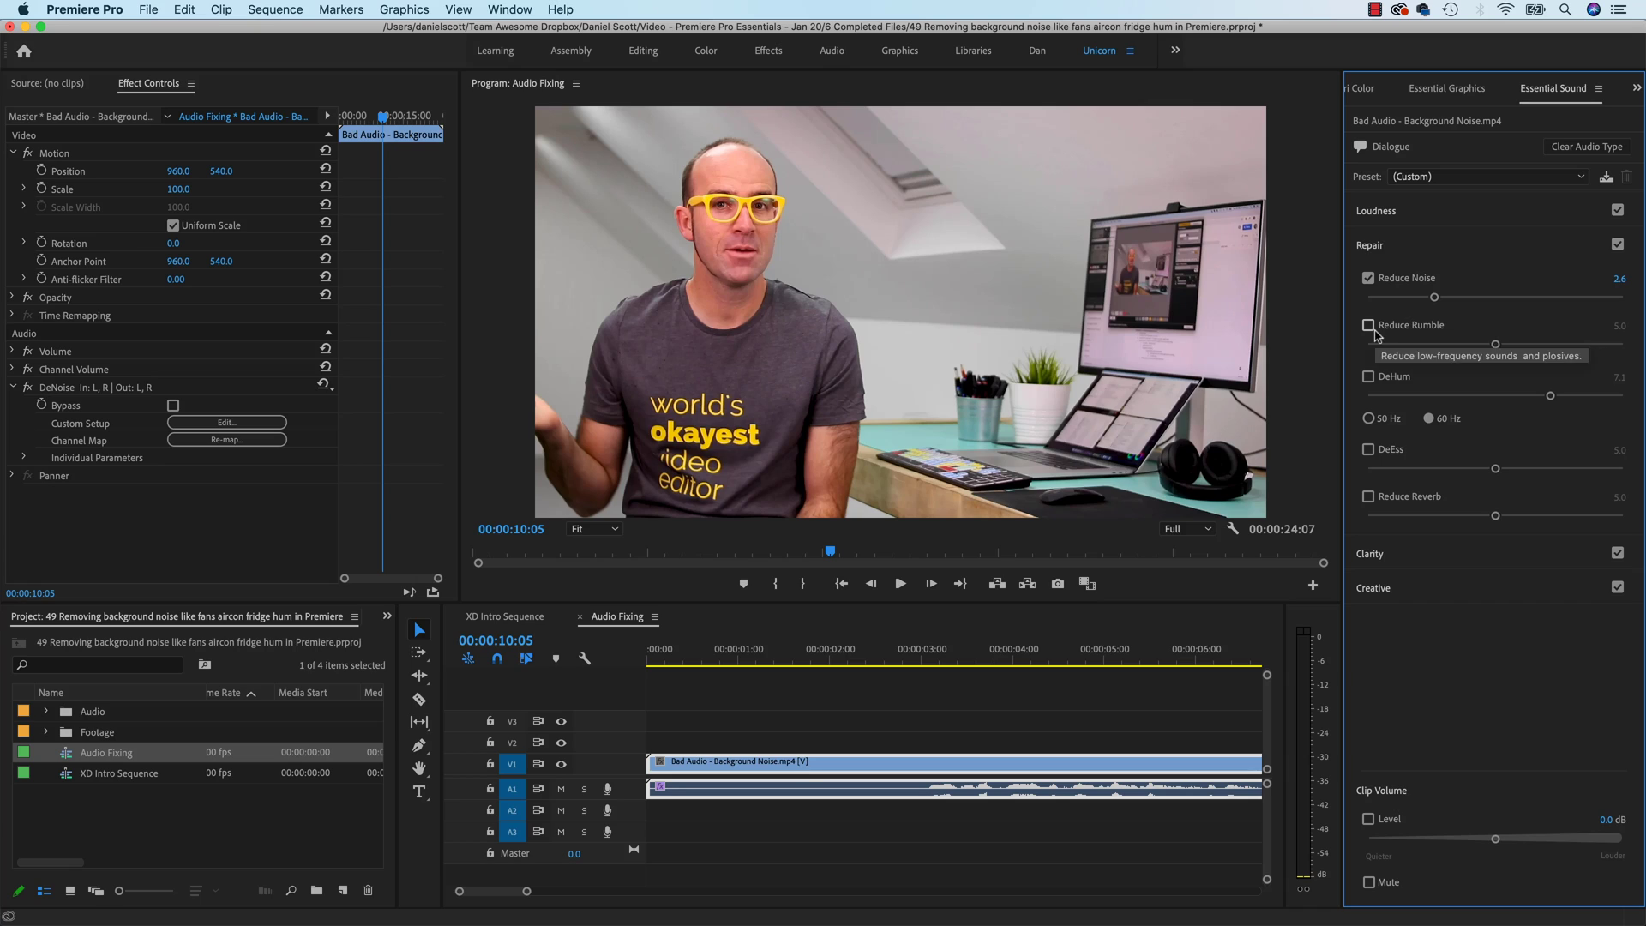
left_click(1369, 378)
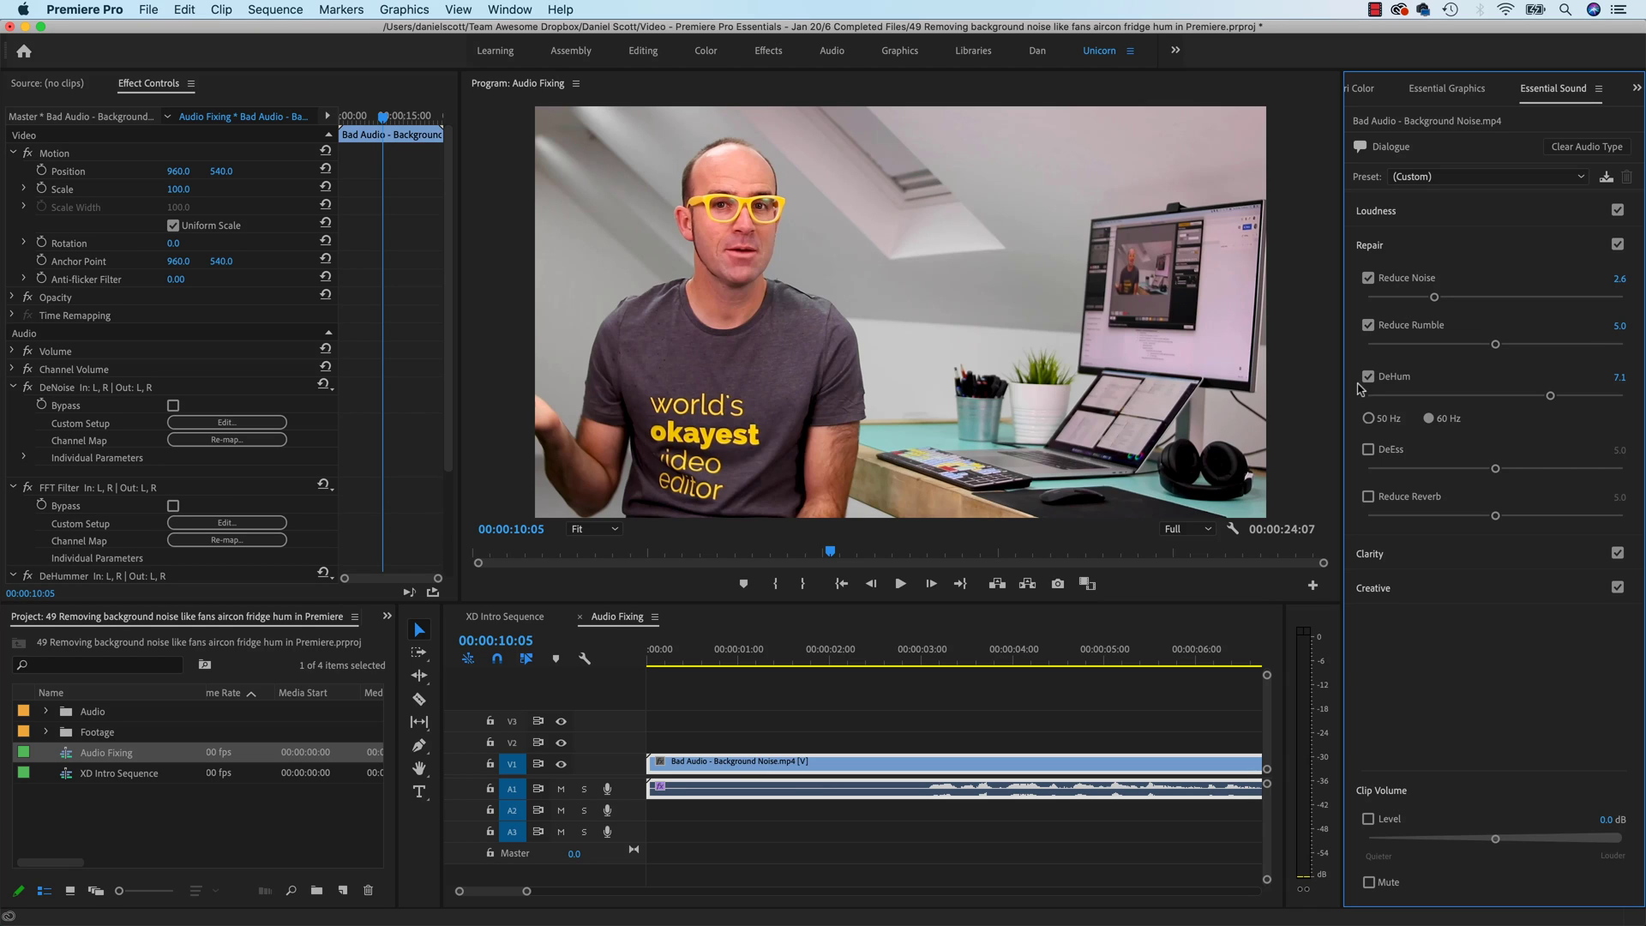
left_click(1368, 450)
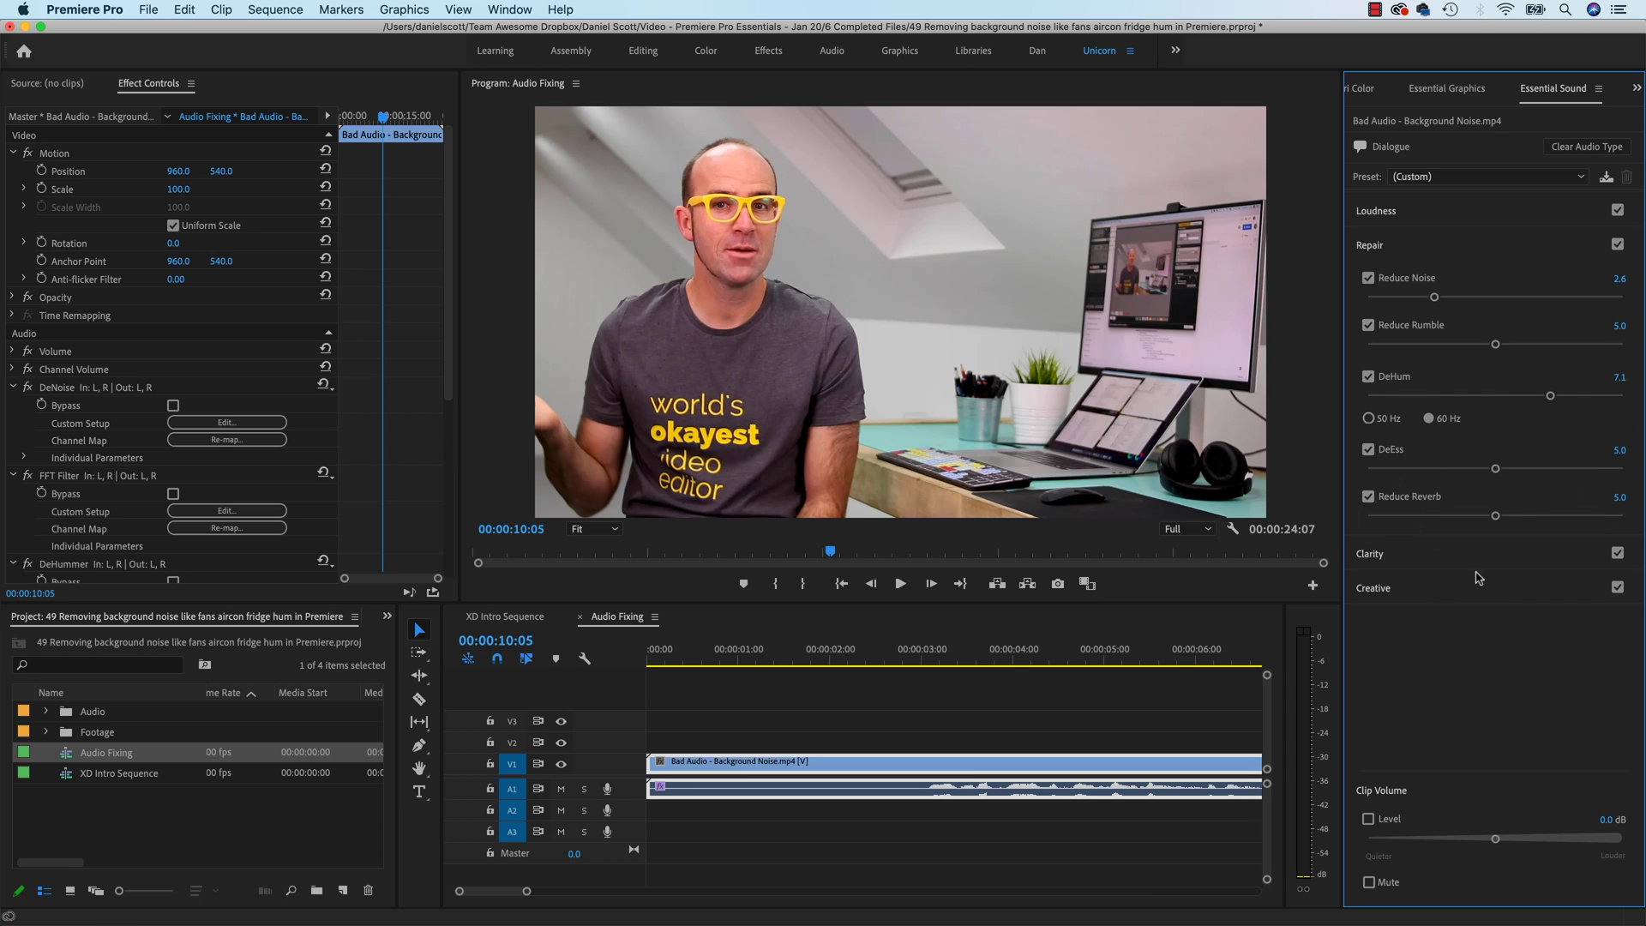
left_click(1368, 497)
left_click(1368, 449)
left_click(1368, 376)
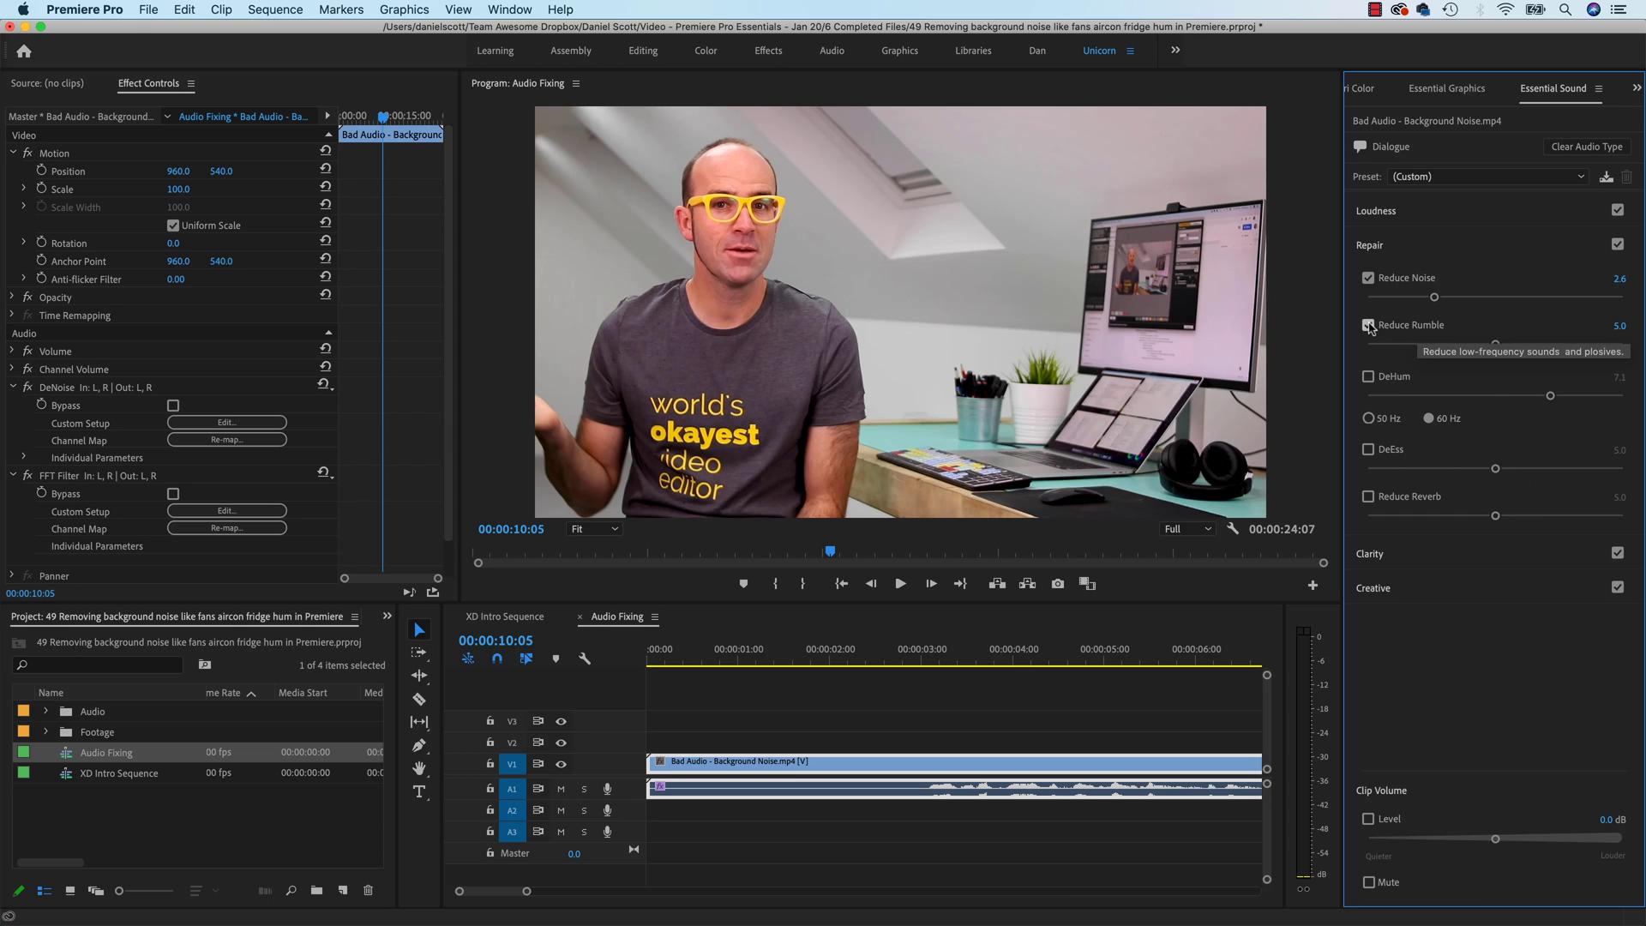
left_click(657, 661)
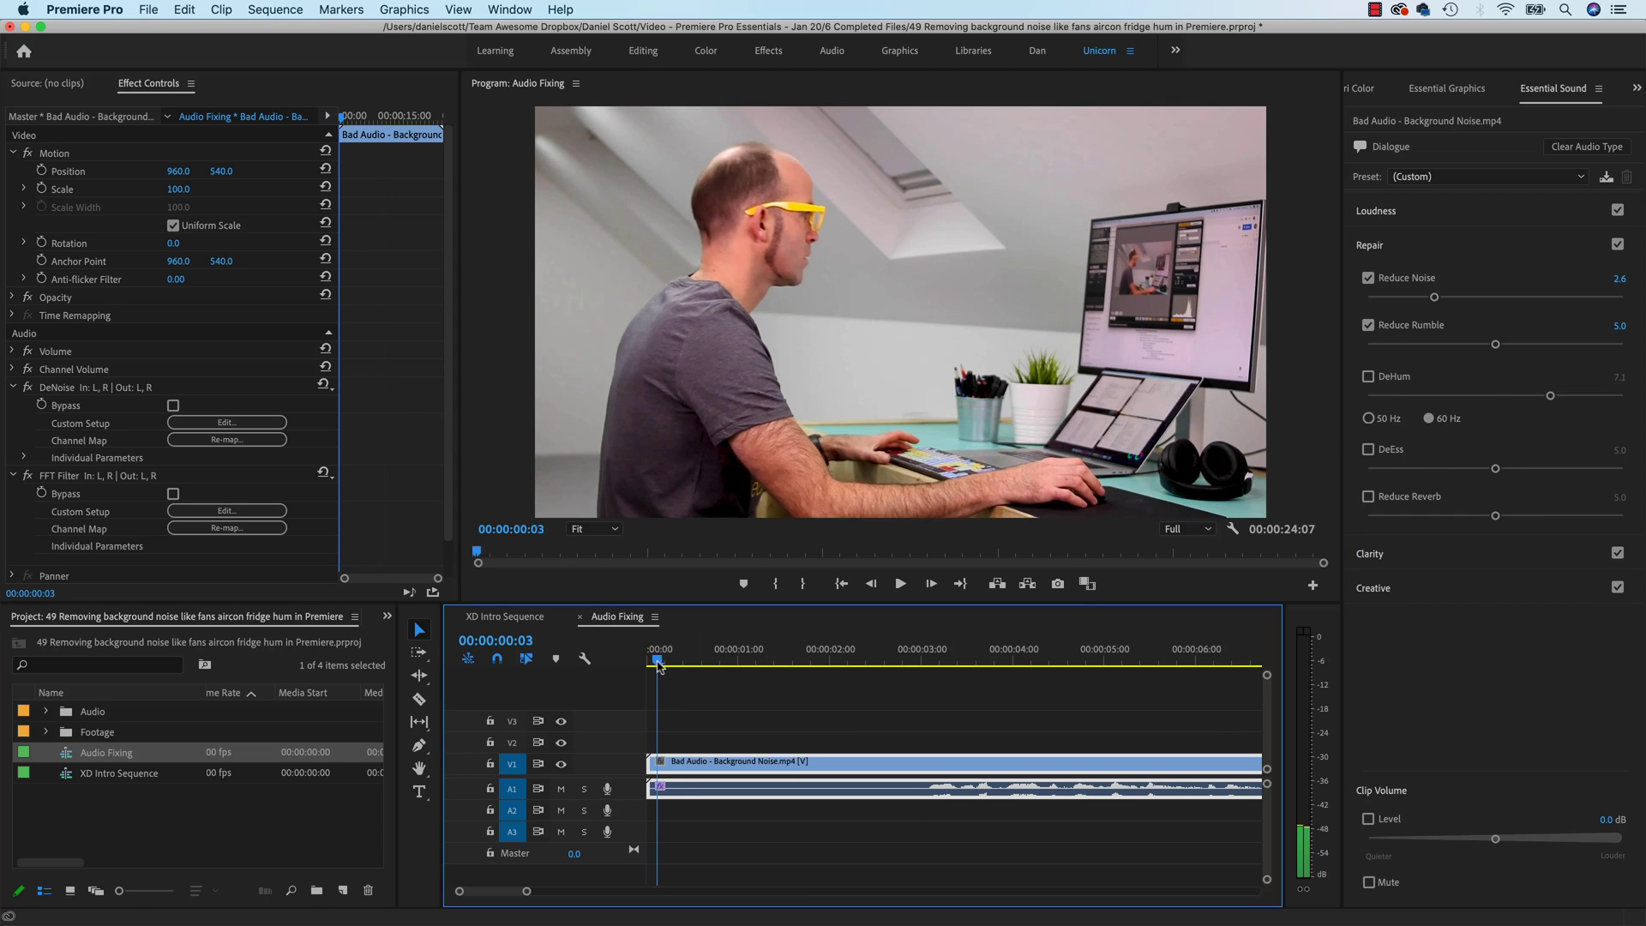
While playing, raise Reduce Rumble to 6.3, then switch Reduce Rumble off
key("space")
left_click_drag(1495, 344, 1528, 353)
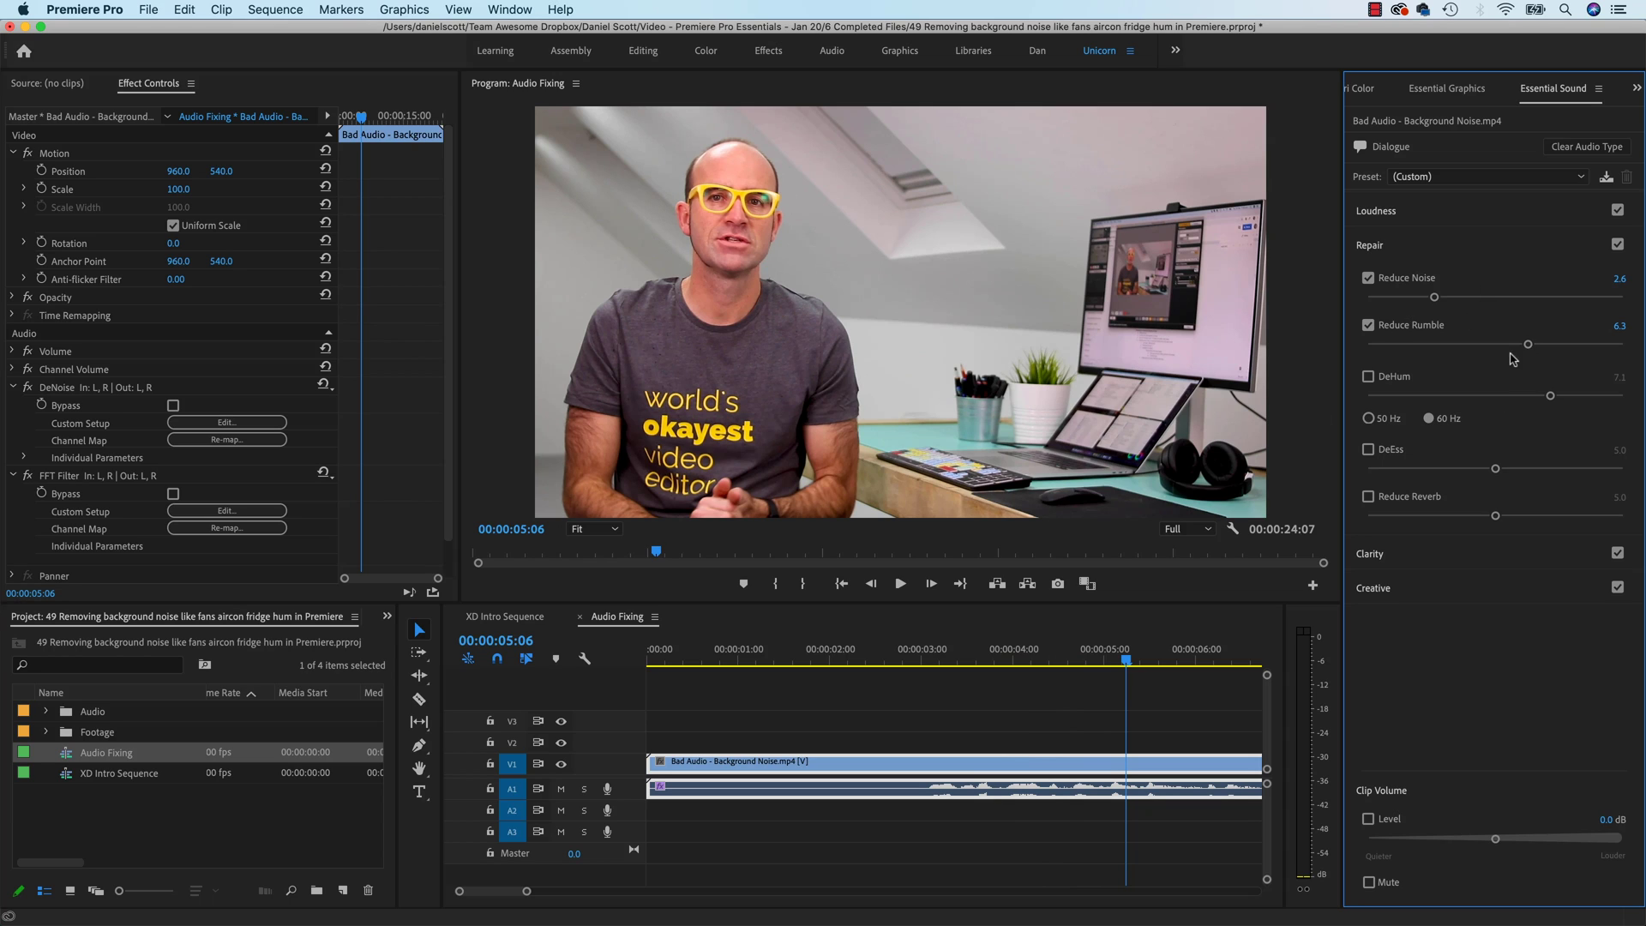
left_click(1368, 325)
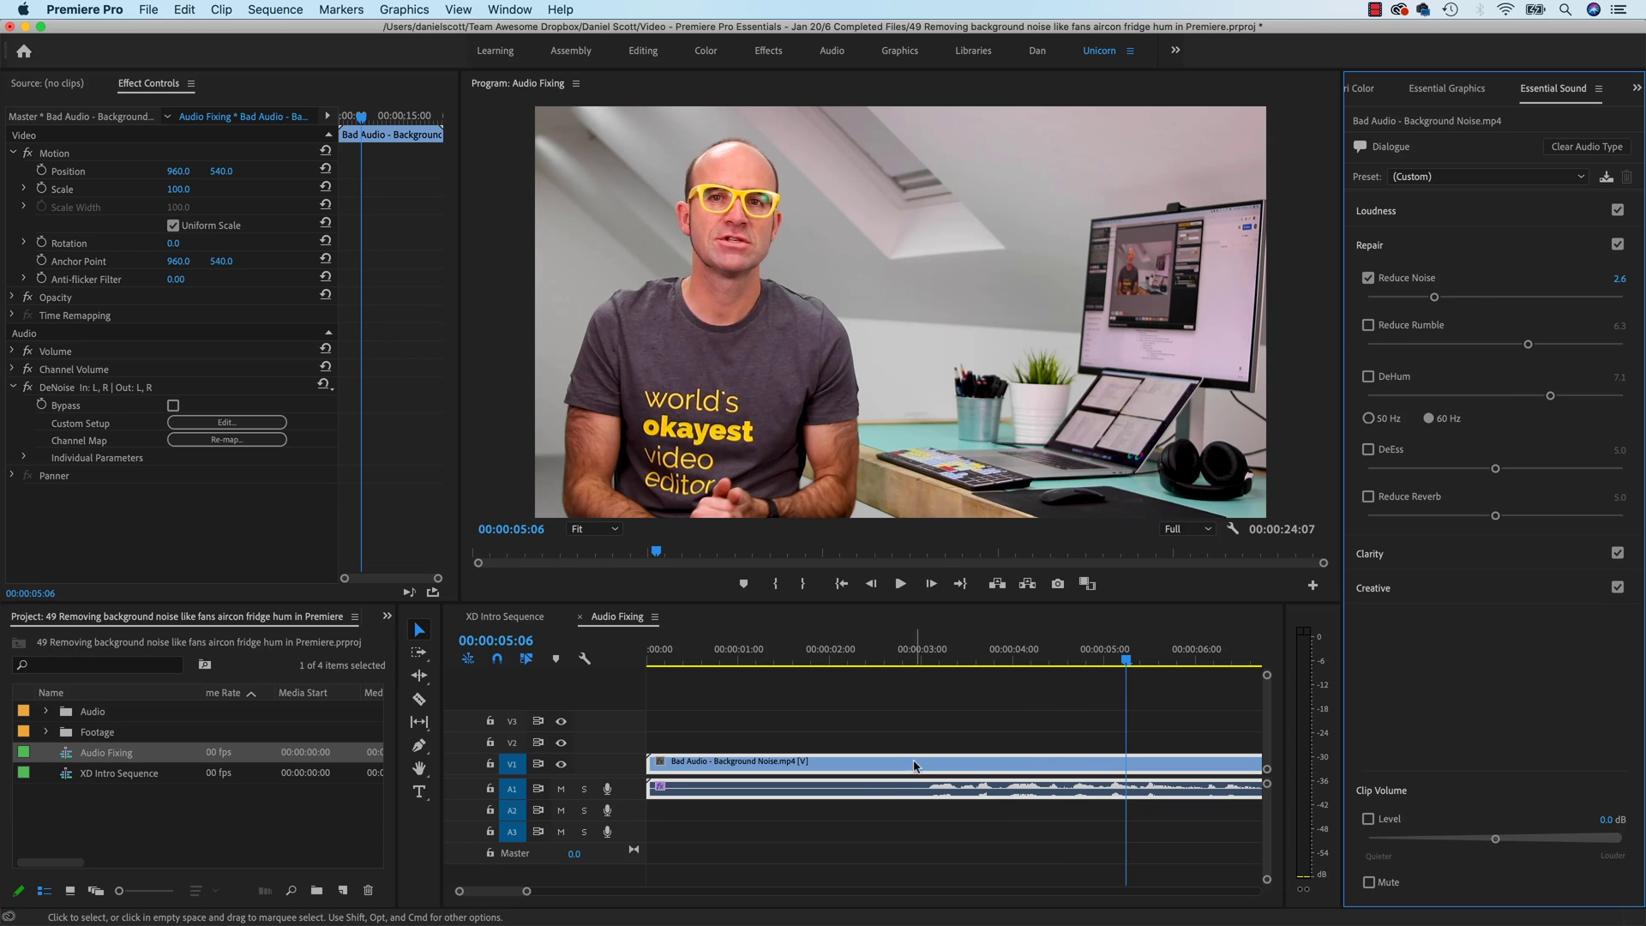